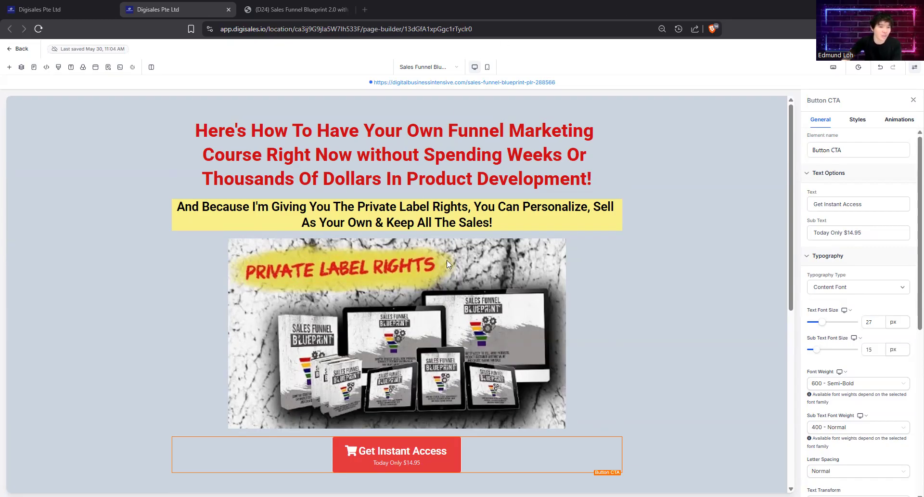
scroll(585, 339, down, 5)
click(691, 291)
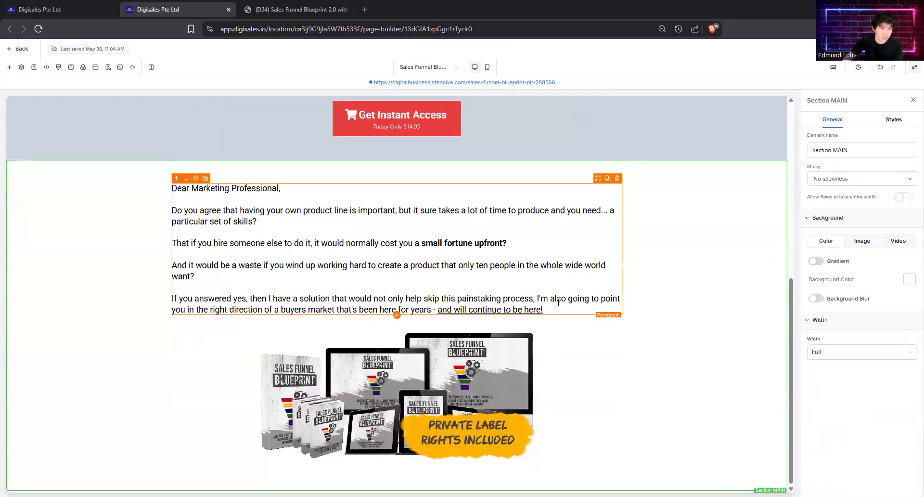
scroll(559, 302, up, 5)
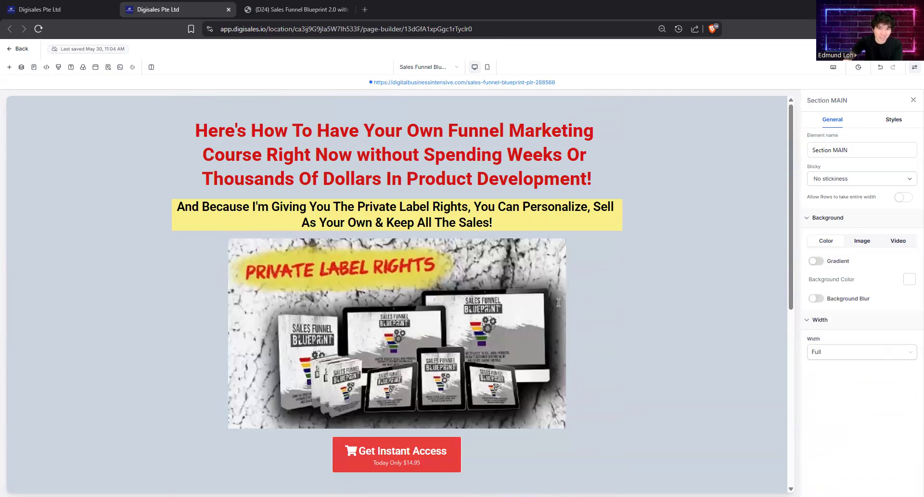
scroll(559, 302, down, 5)
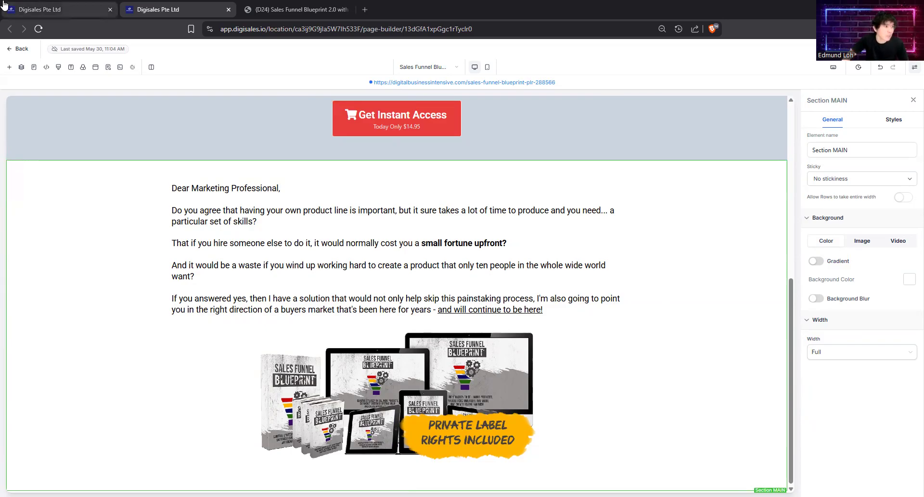
Switch from the page builder to the funnel management page and open the Products list under Payments
click(48, 5)
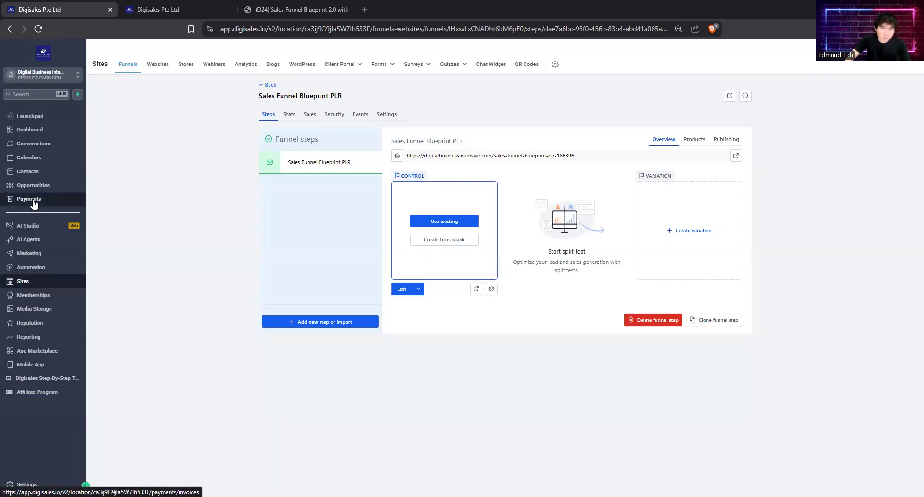
key(ctrl+plus)
key(ctrl+plus)
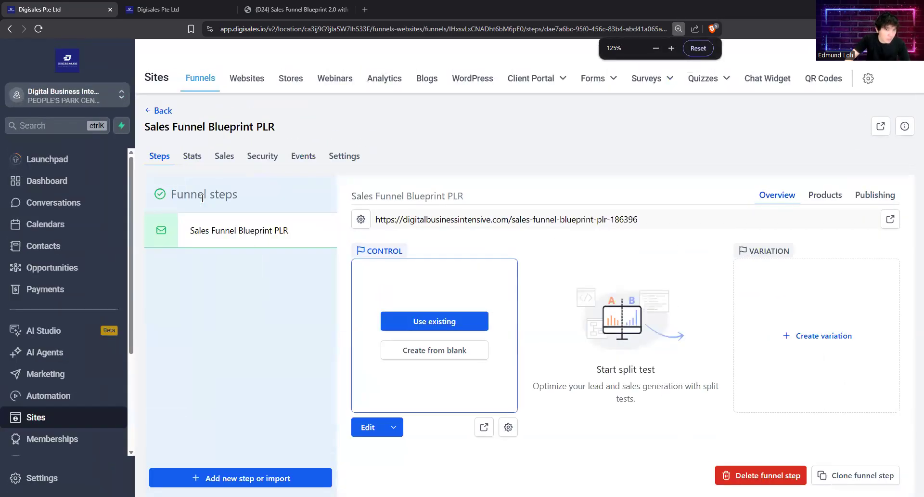
click(48, 290)
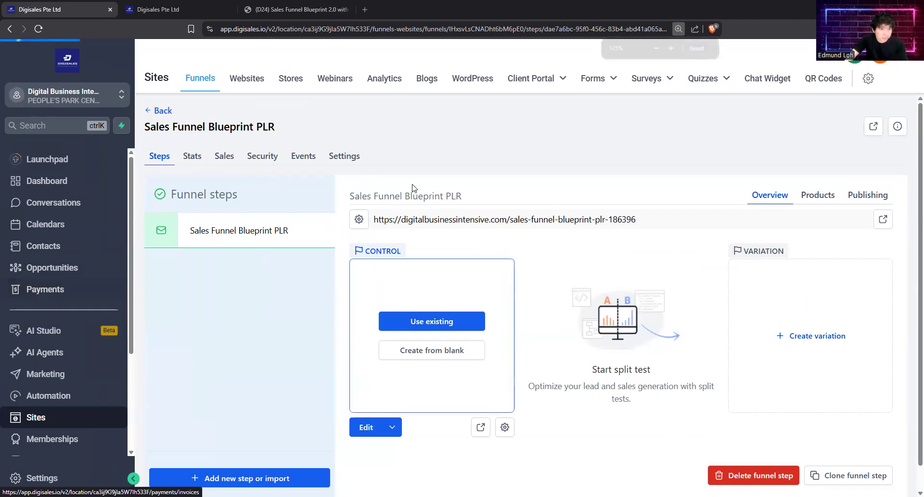
key(ctrl+minus)
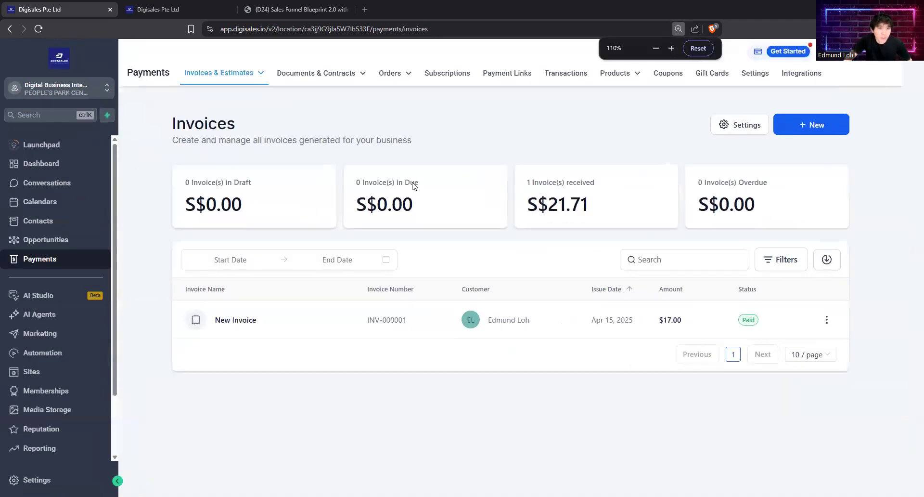
mouse_move(637, 75)
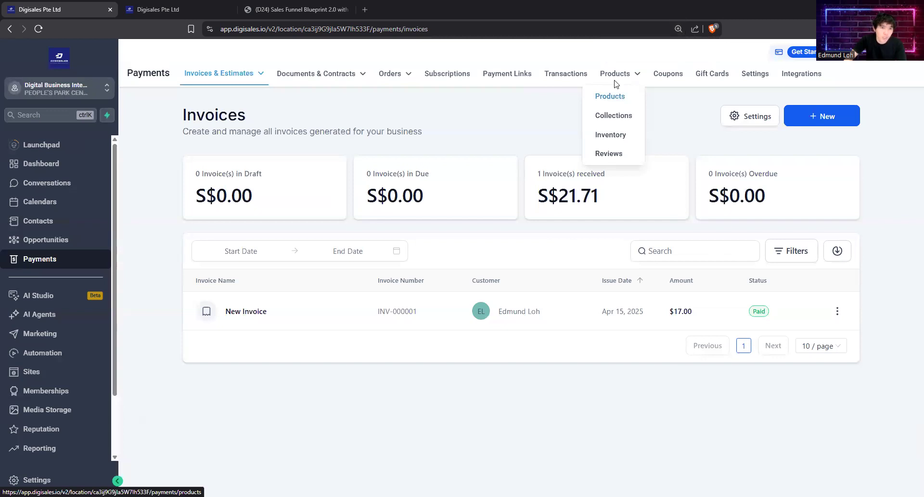
click(613, 95)
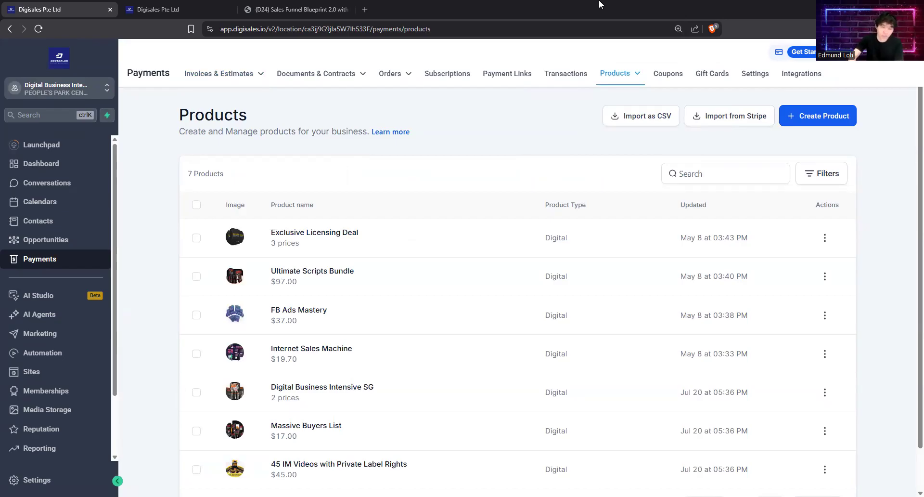
Start creating a new product and exclude it from the online store
mouse_move(621, 73)
click(813, 122)
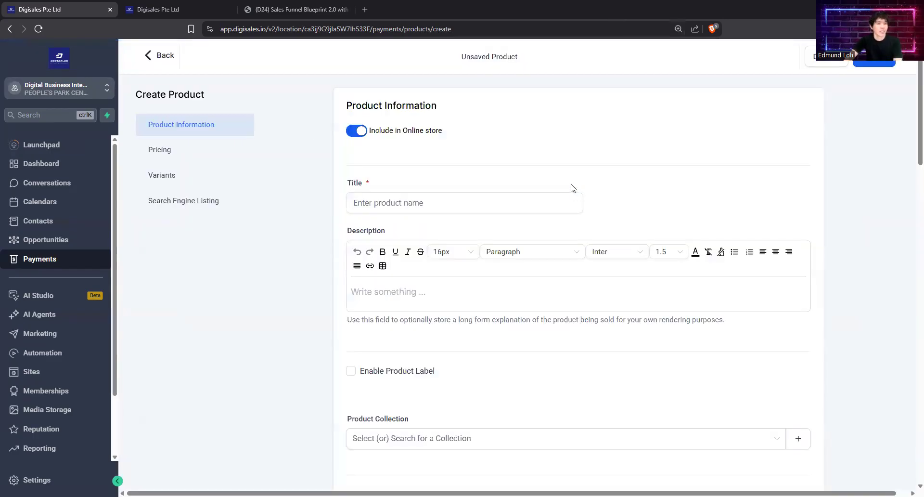
click(535, 200)
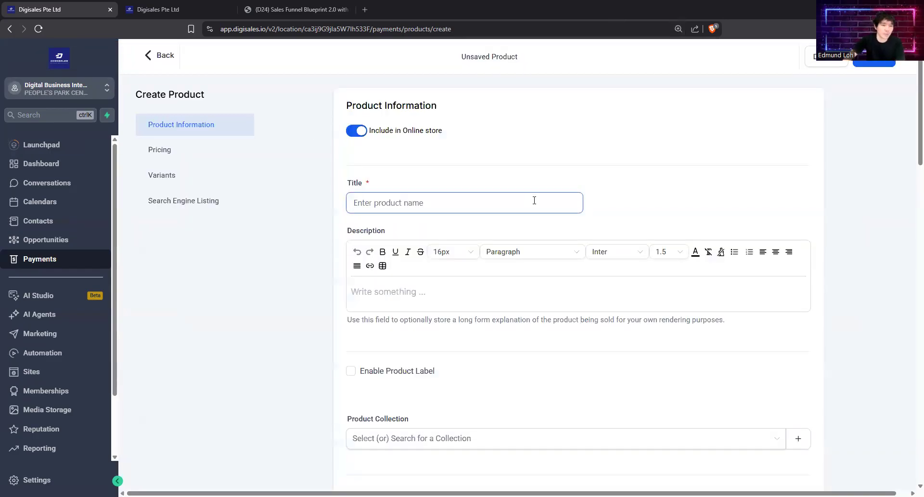
click(359, 134)
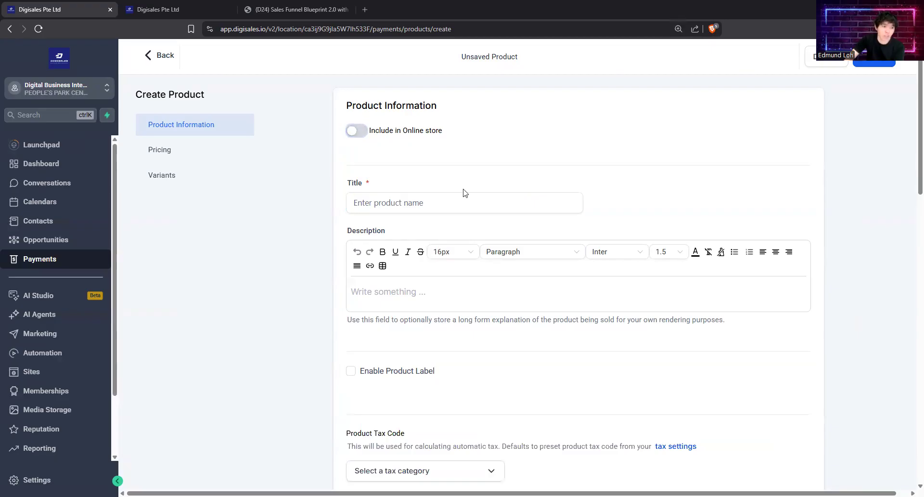
Title the product "Sales Funnel Blueprint PLR" and enter the description "Private Label Rights to ready made course on sales funnel."
click(488, 204)
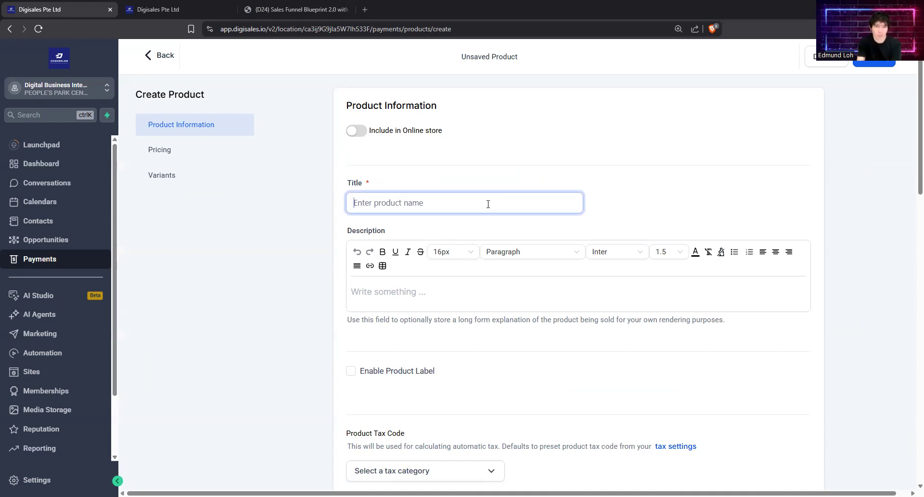
text(Sales Funnel Flue)
key(BackSpace)
key(BackSpace)
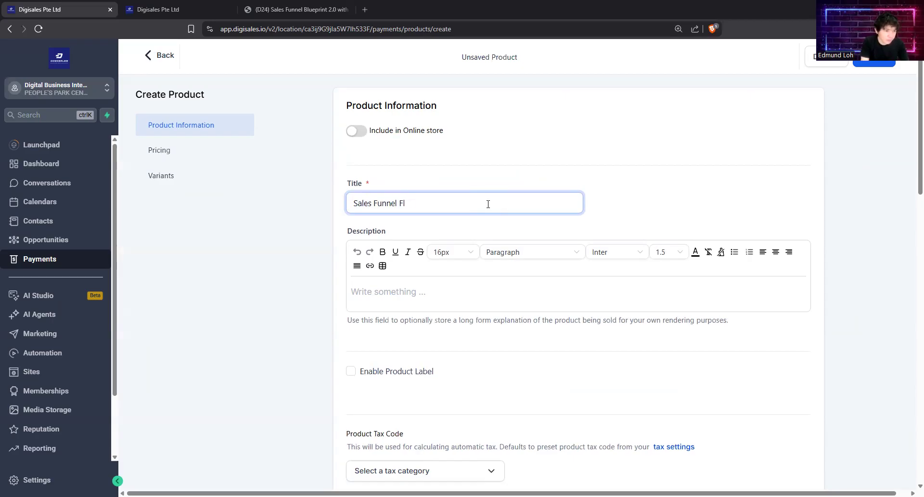
text(Blueprint PLR)
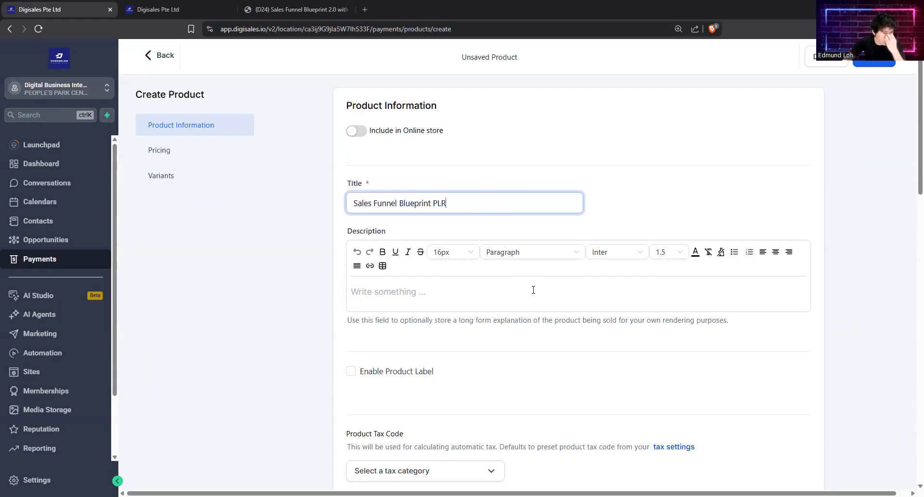
click(642, 108)
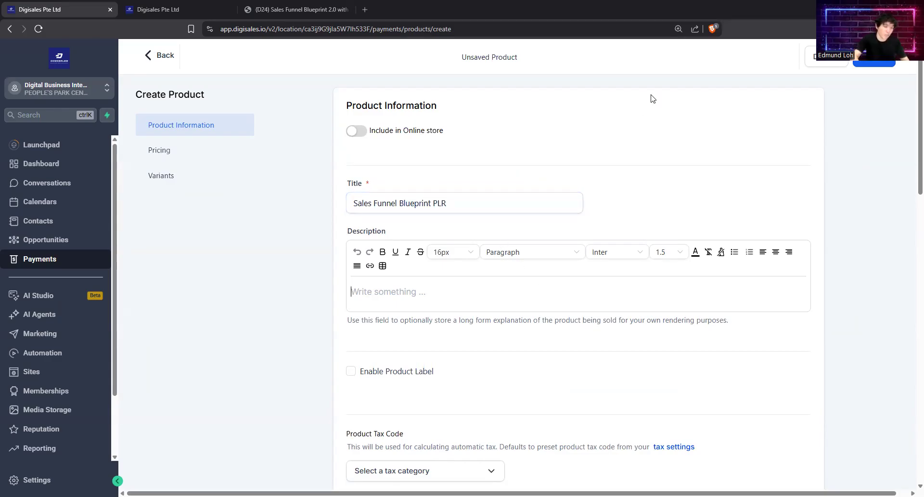
text(Private Label Rights to ready made course on sales funnel.)
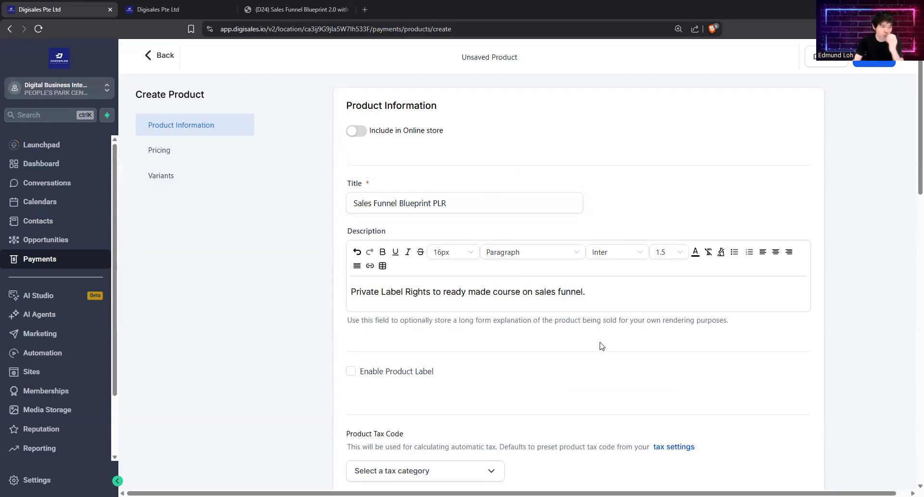
scroll(602, 345, down, 3)
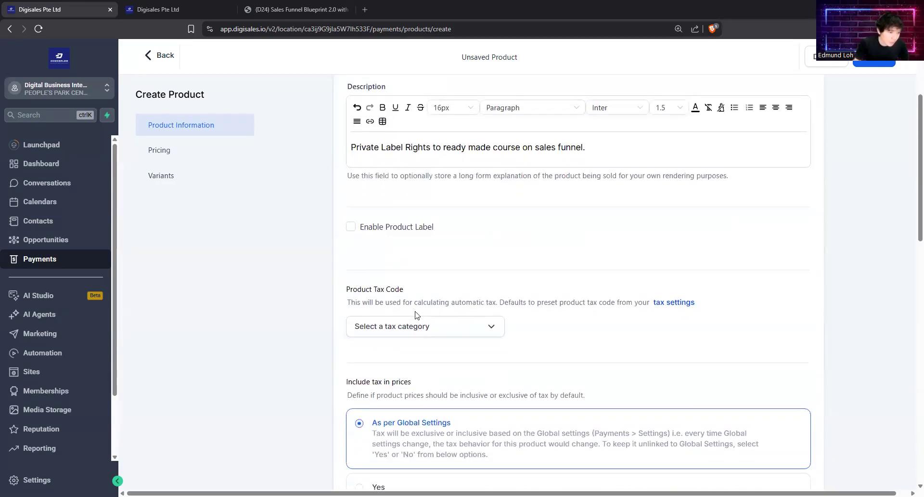
scroll(400, 289, down, 2)
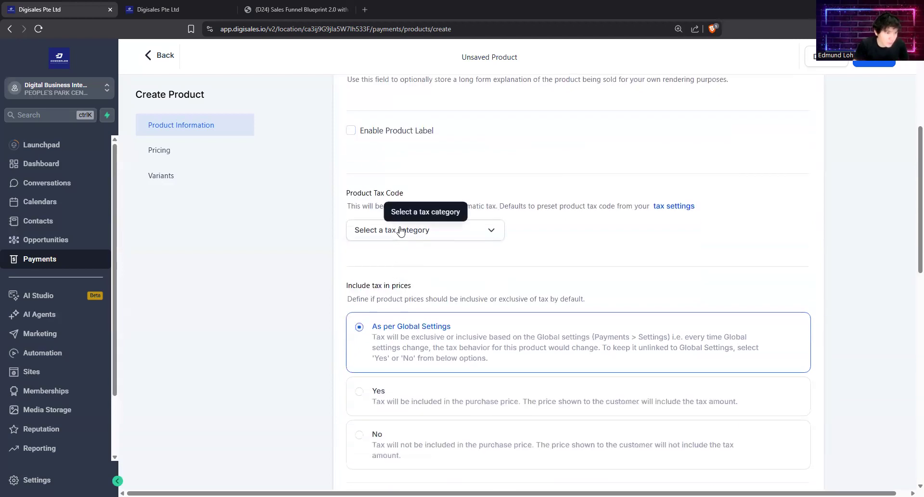
click(375, 235)
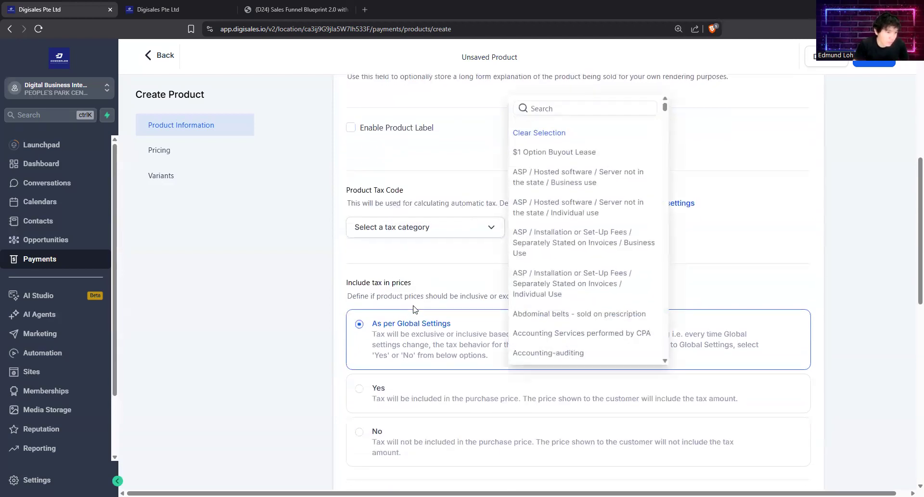
scroll(415, 309, down, 2)
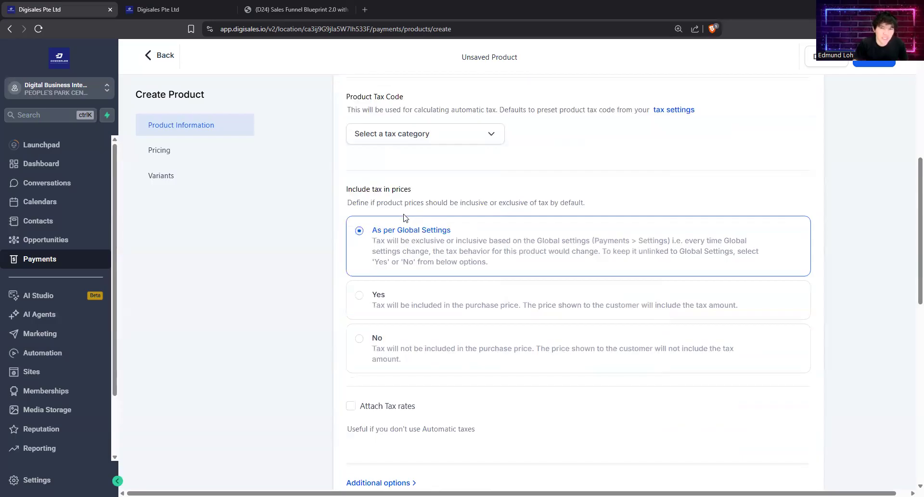
Reveal the product's additional options and set the statement descriptor to DIGITALBUSINESSINTENSI
scroll(498, 297, down, 5)
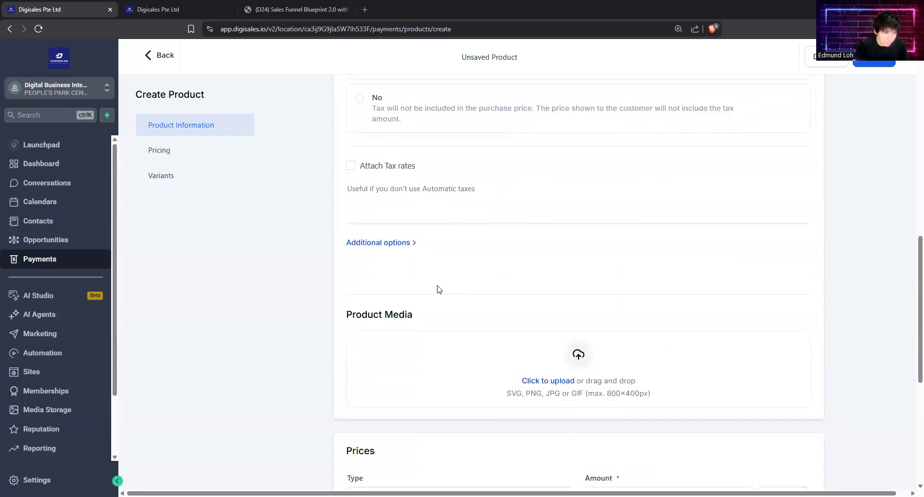
click(390, 243)
click(405, 316)
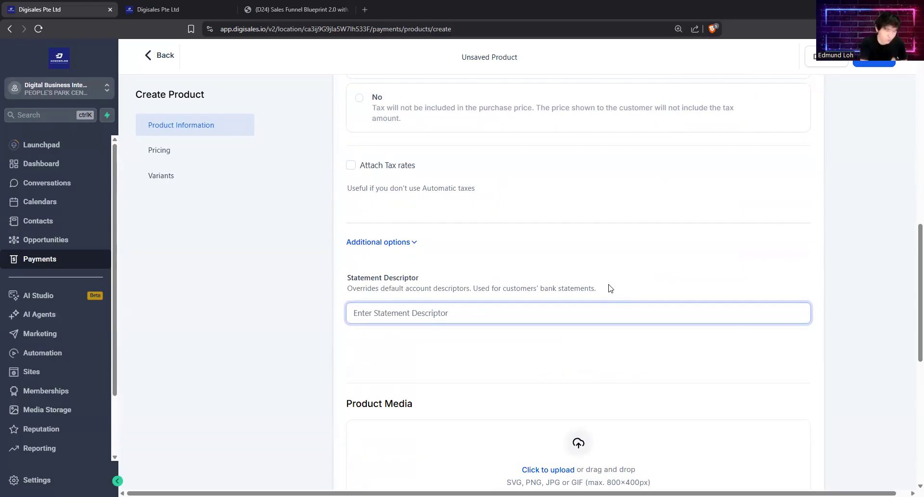
text(EDMUNDLOH)
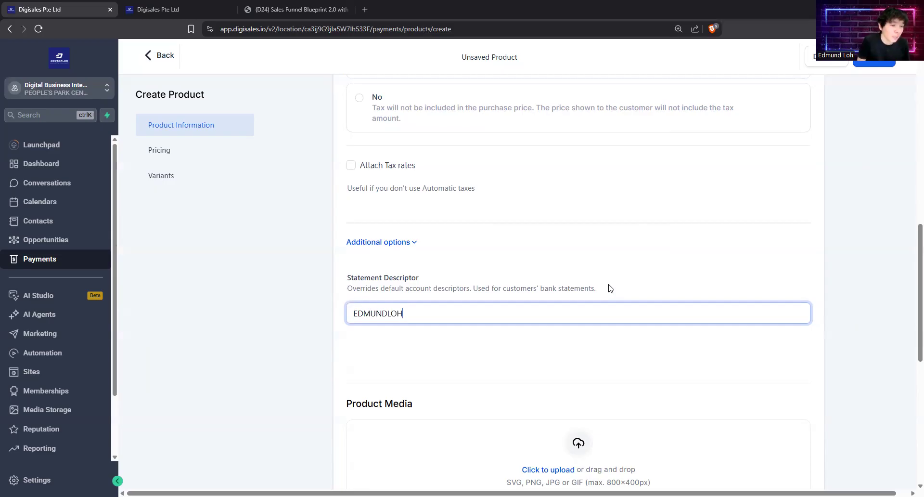
key(ctrl+a)
text(DIGITA)
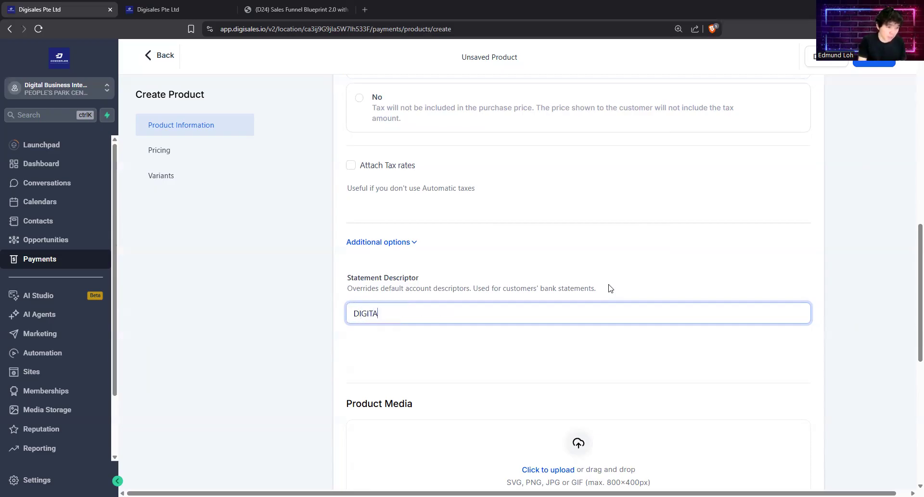
text(LBUSINESSINTENSI)
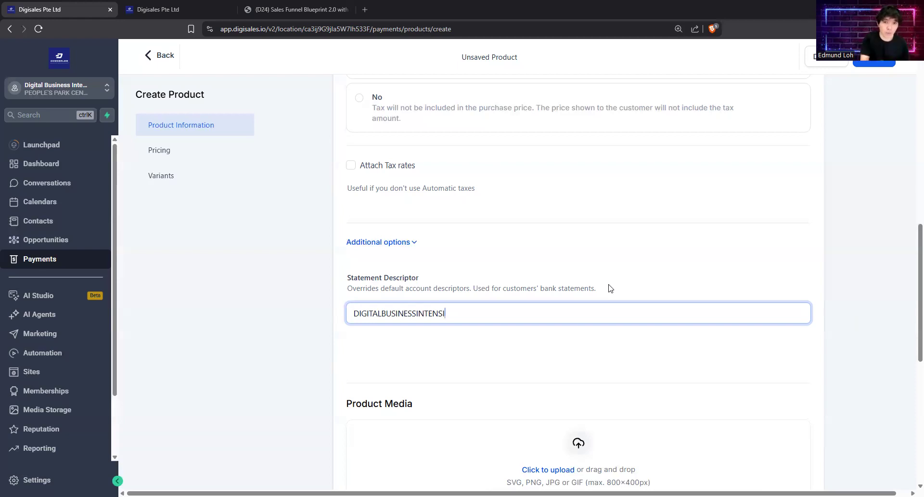
Add the "Private Label Rights Included" bundle image from the Sales Funnel Blueprint PLR media folder as product media
scroll(547, 323, down, 2)
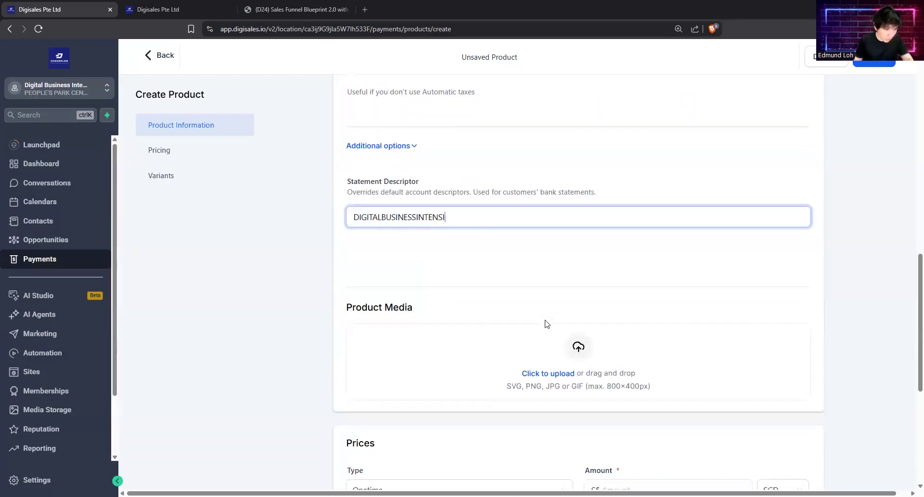
scroll(547, 323, down, 1)
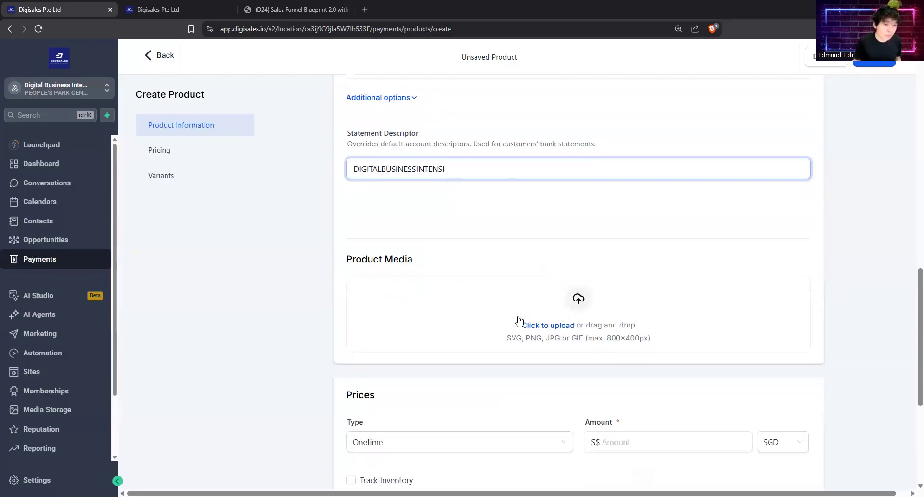
click(542, 331)
double_click(120, 233)
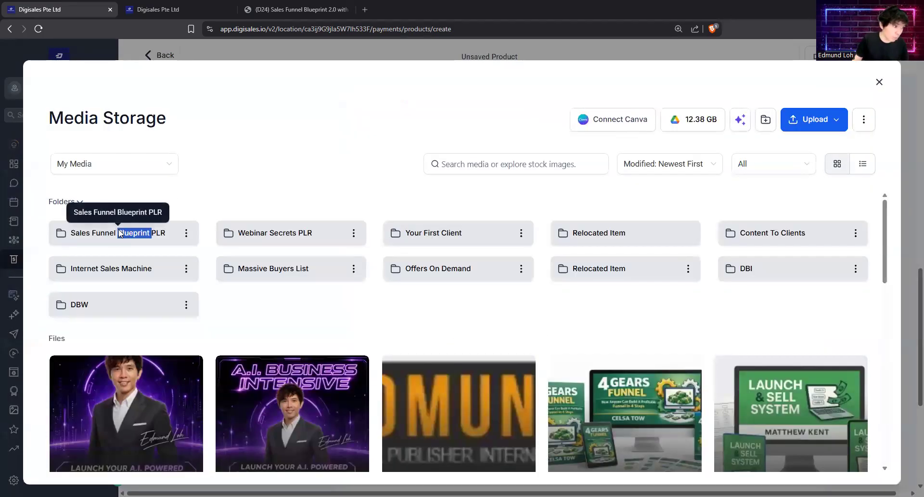
click(155, 274)
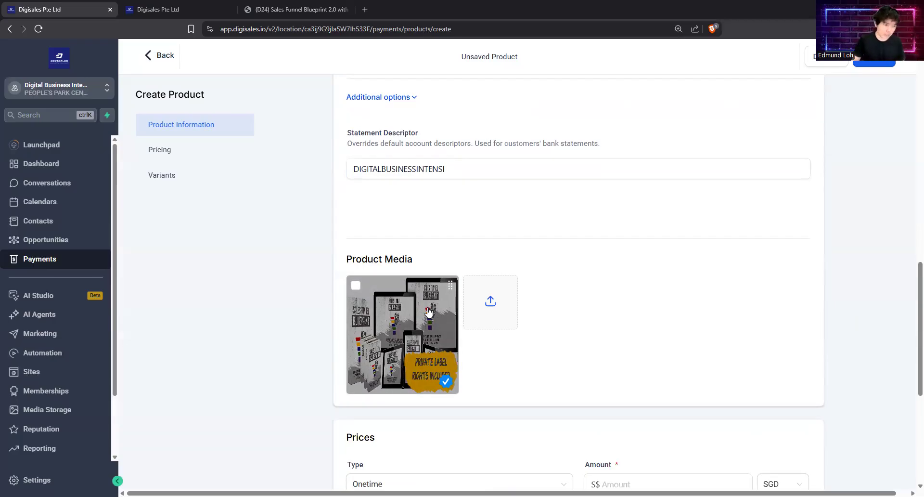
Set the product's one-time price to 14.95 in USD
scroll(429, 311, down, 4)
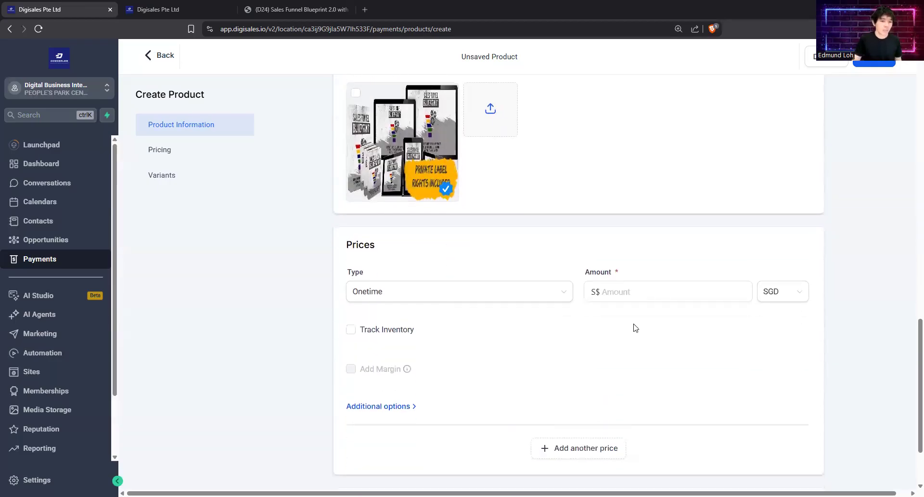
click(660, 296)
text(14.95)
click(781, 291)
scroll(800, 381, up, 10)
scroll(803, 409, up, 15)
scroll(805, 329, up, 10)
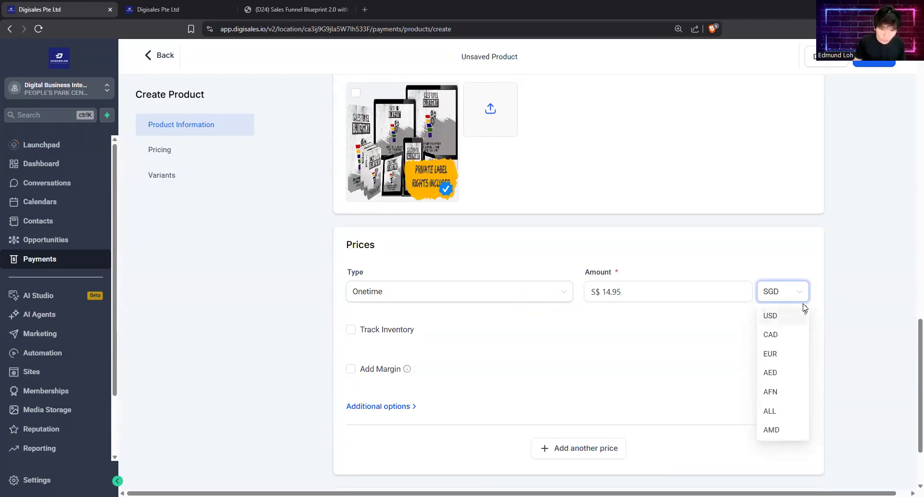
click(784, 316)
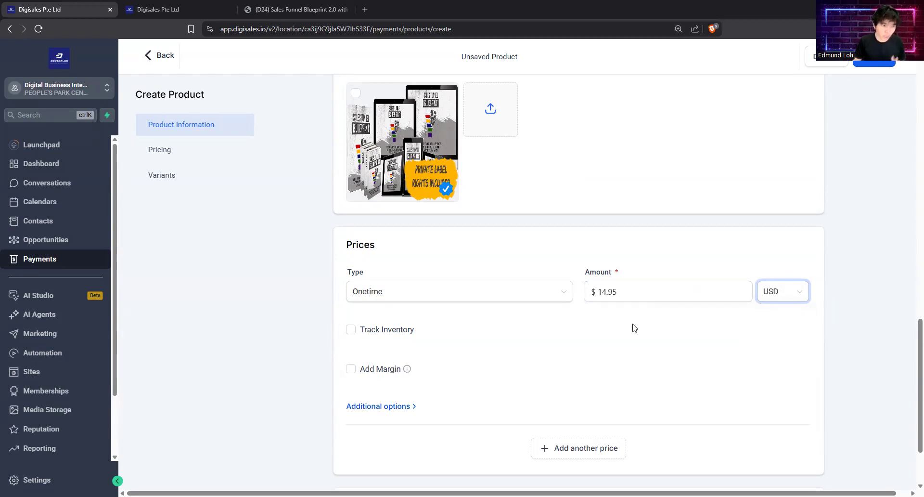
Expand the additional options of the one-time price
click(314, 330)
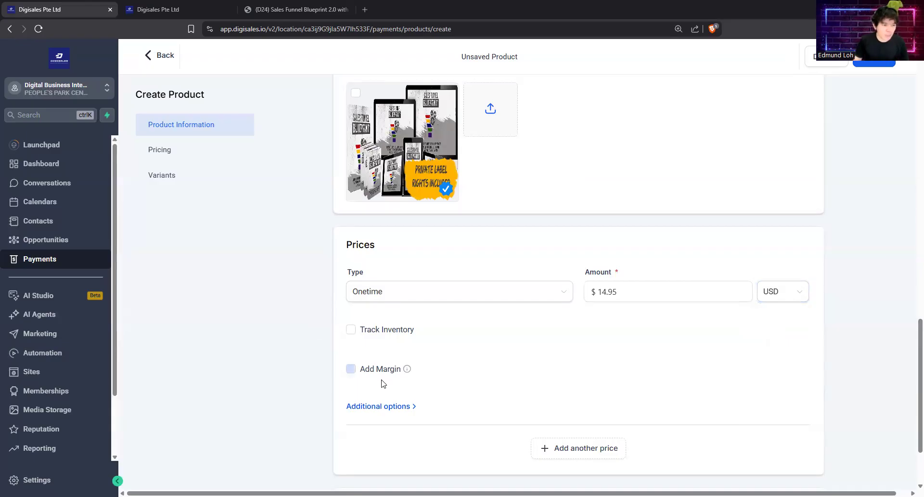
click(383, 405)
scroll(322, 390, down, 5)
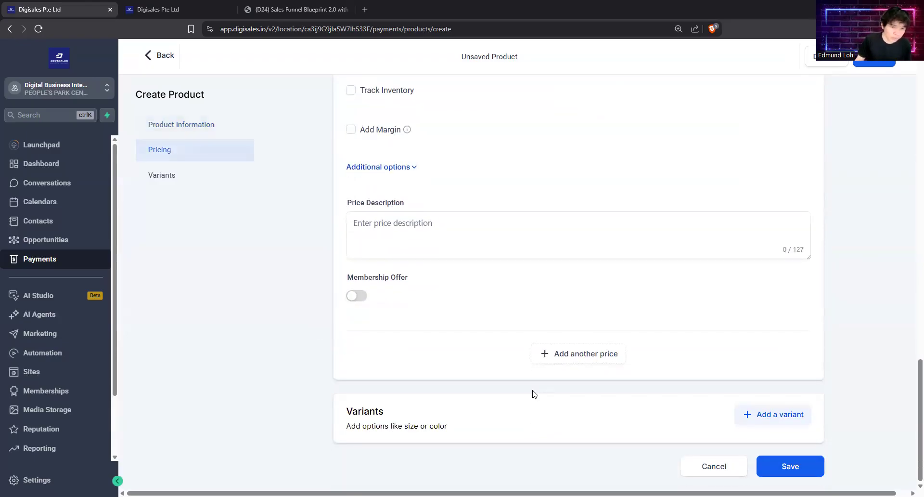
Save the new Sales Funnel Blueprint PLR product
click(788, 465)
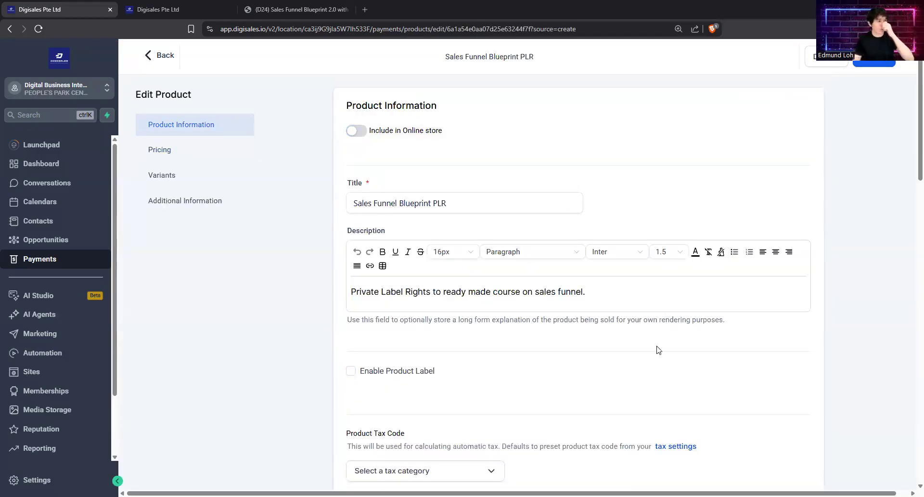
scroll(658, 349, down, 14)
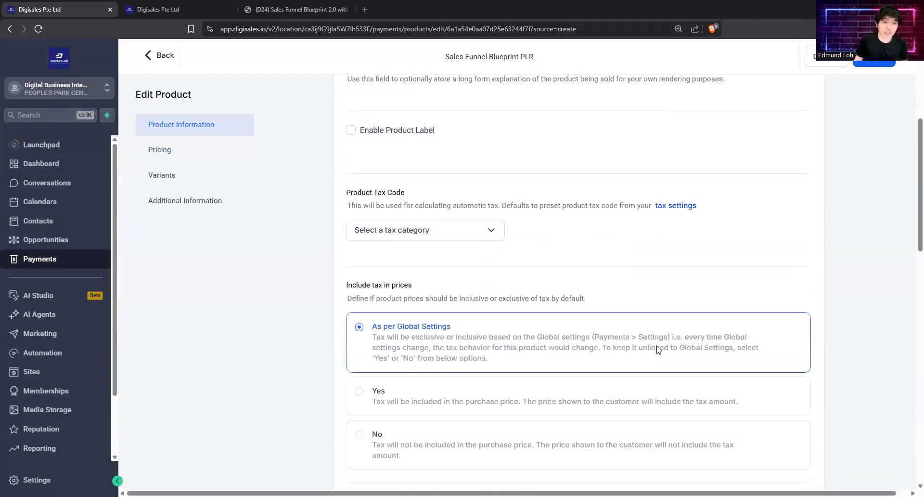
scroll(659, 350, down, 2)
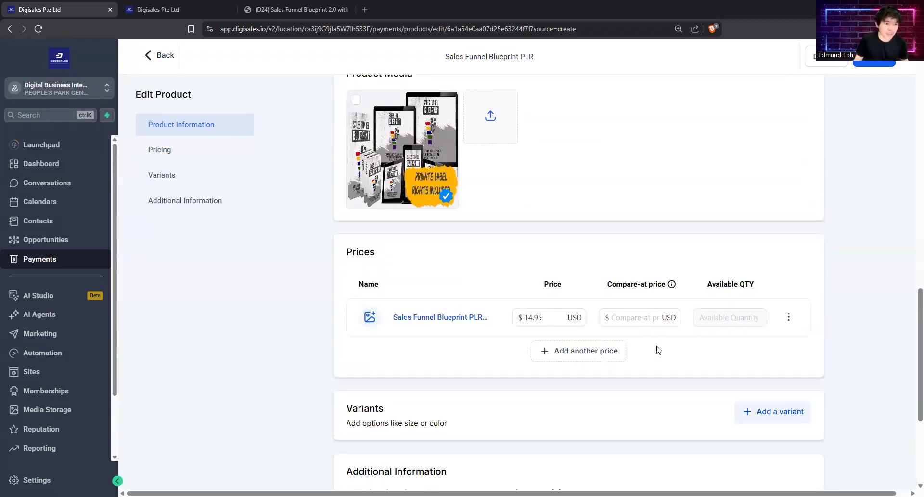
Set the compare-at price to 197 USD directly in the product's Prices list
click(651, 321)
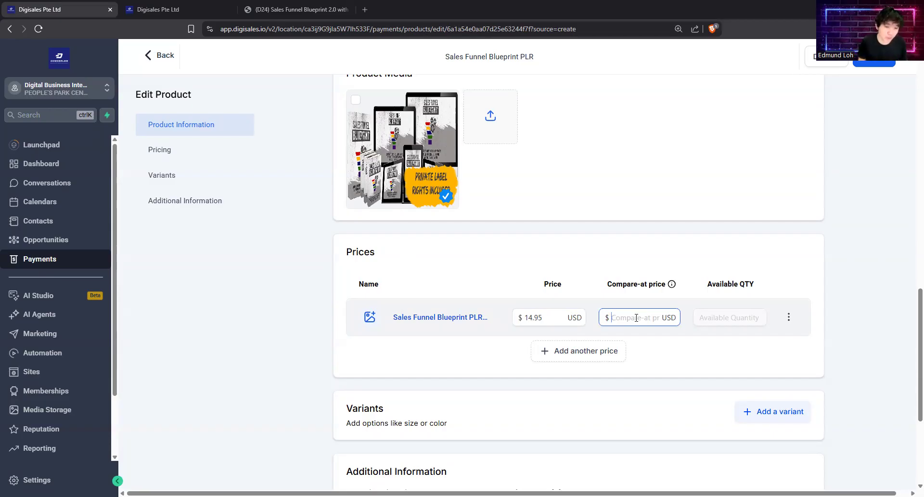
text(197)
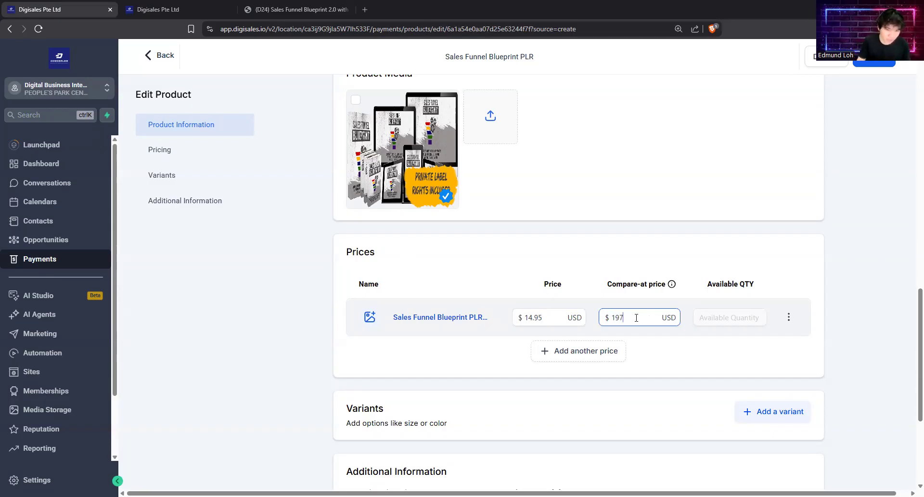
click(627, 287)
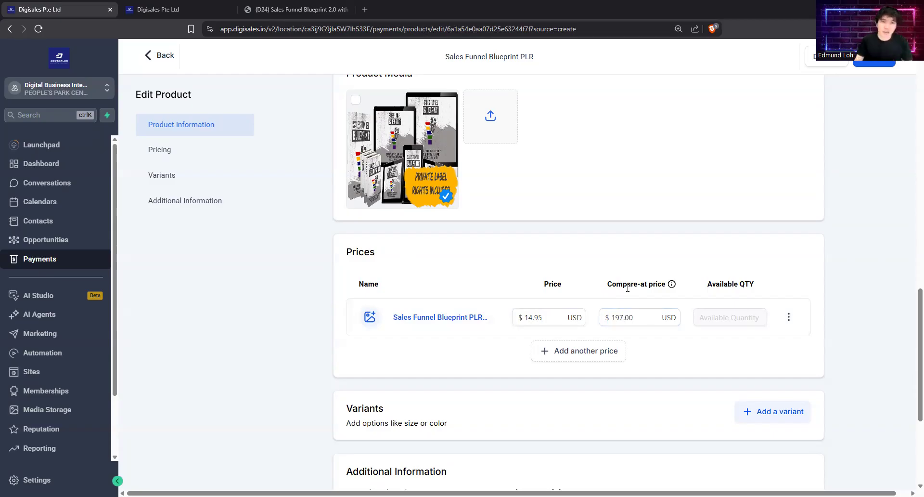
click(634, 324)
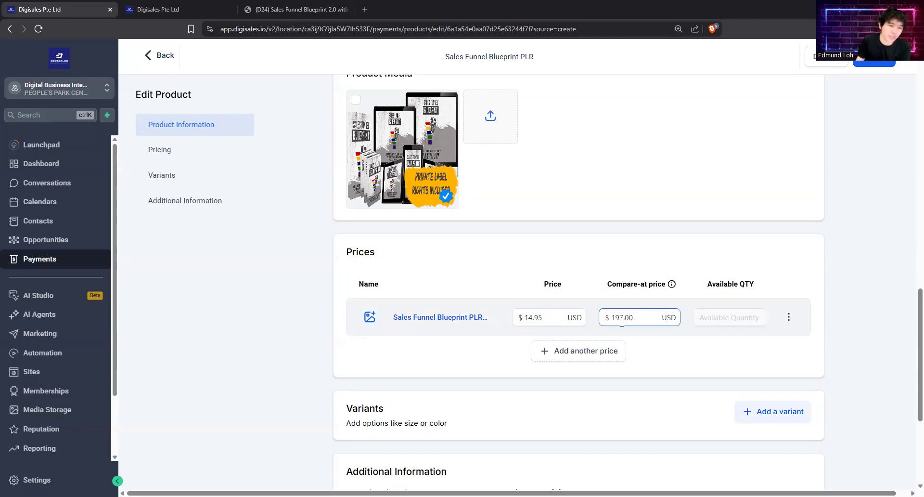
click(542, 318)
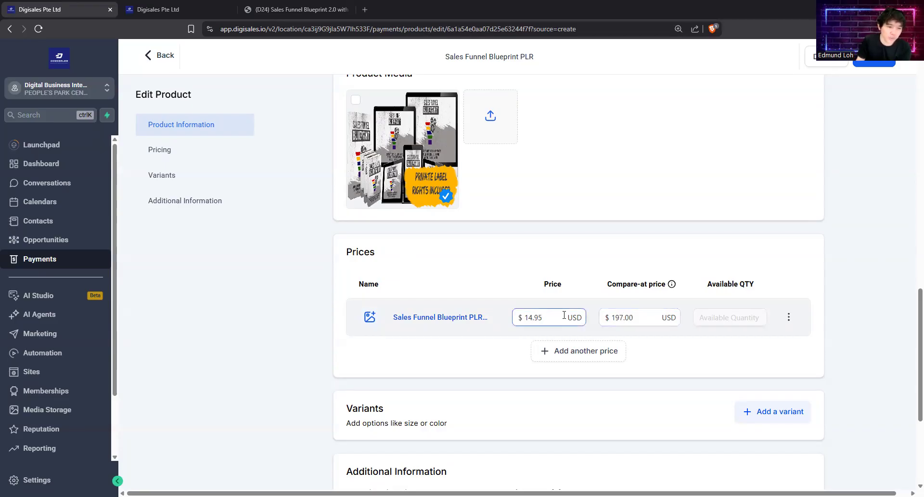
click(607, 296)
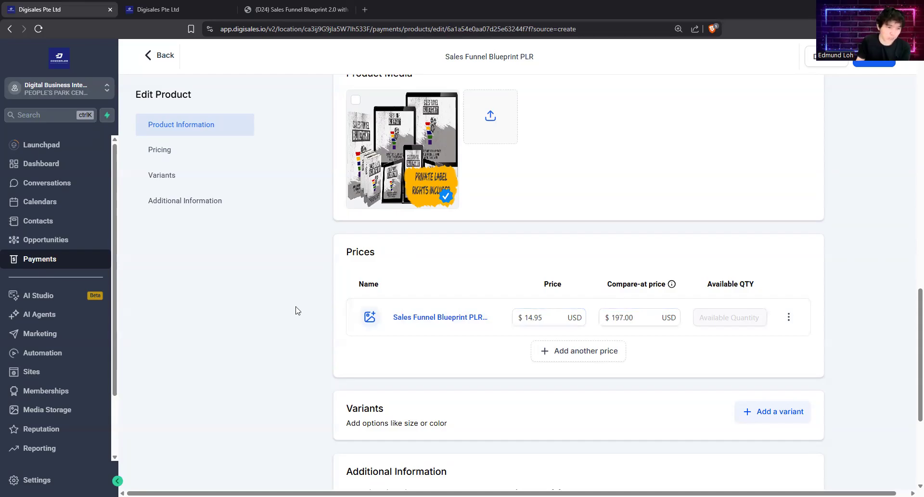
Open the product's 14.95 price and assign the existing "Private Label Rights Included" bundle picture as its variant image
click(426, 321)
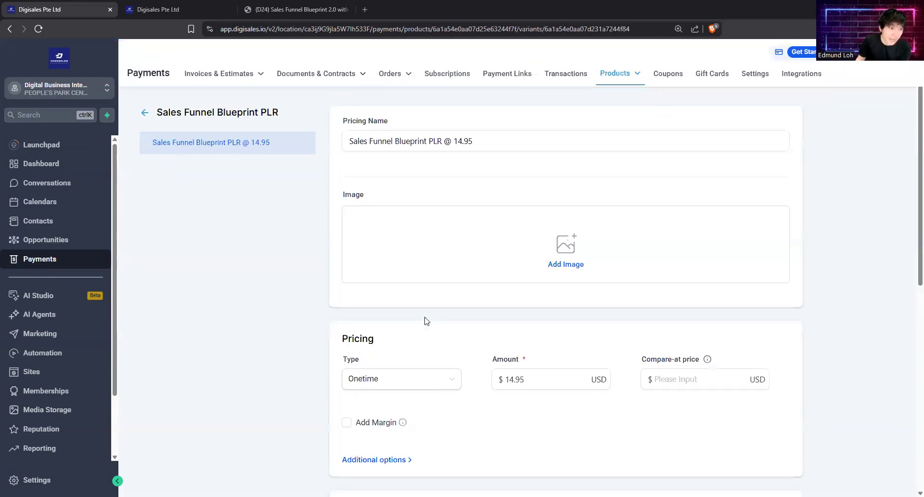
click(559, 251)
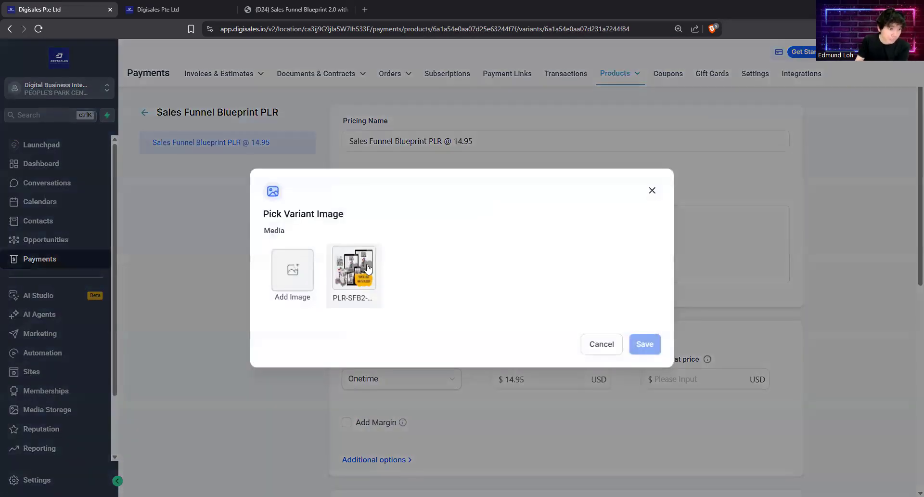
click(367, 268)
click(645, 344)
Set the compare-at price to 197 USD in the pricing details of the 14.95 price
scroll(477, 254, down, 1)
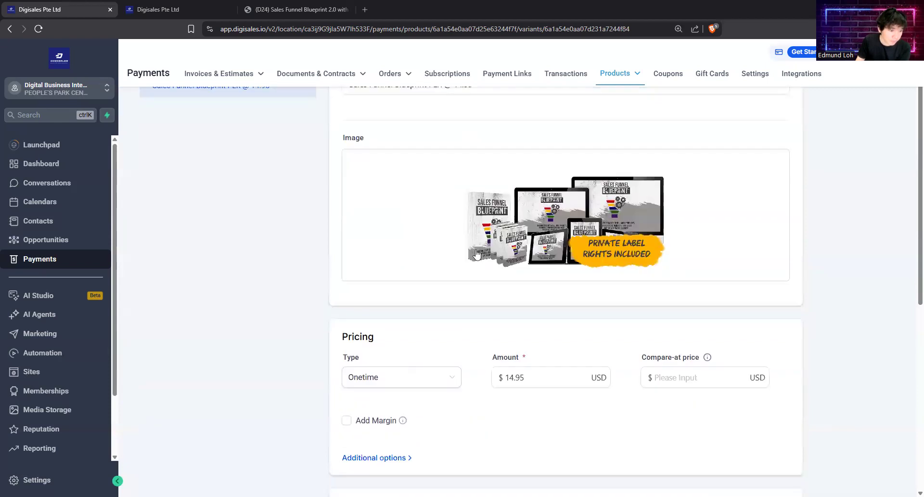
scroll(476, 254, down, 3)
click(697, 242)
text(197)
click(690, 271)
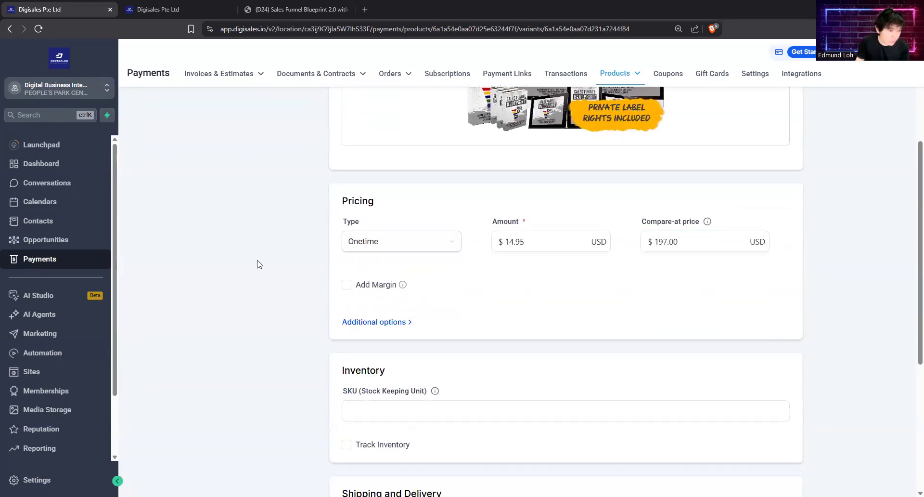
scroll(257, 264, down, 5)
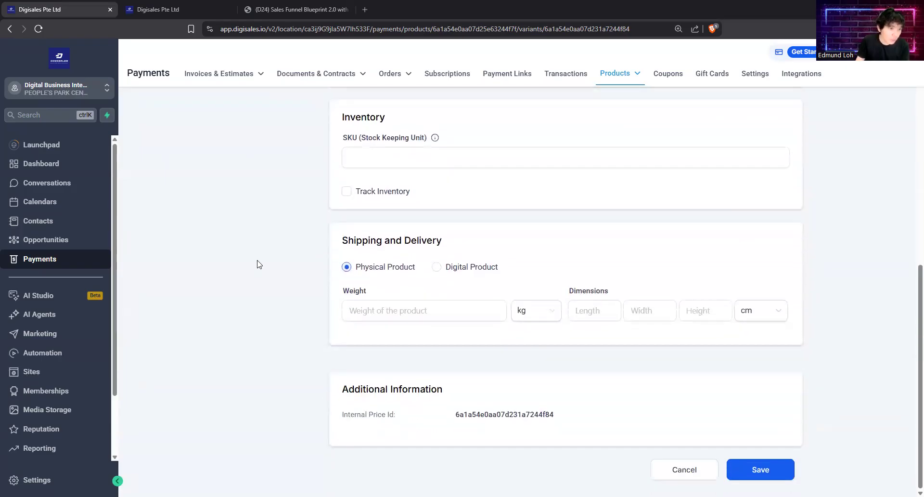
click(438, 270)
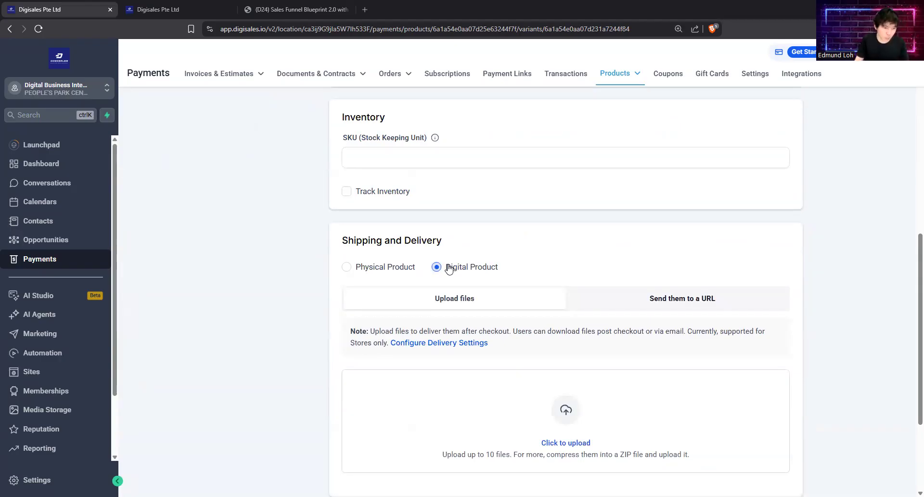
click(662, 304)
click(497, 391)
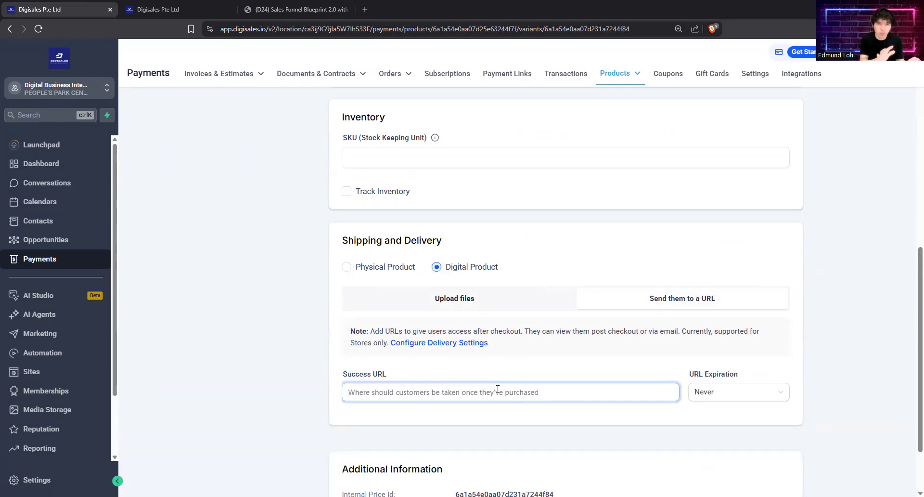
text(https:)
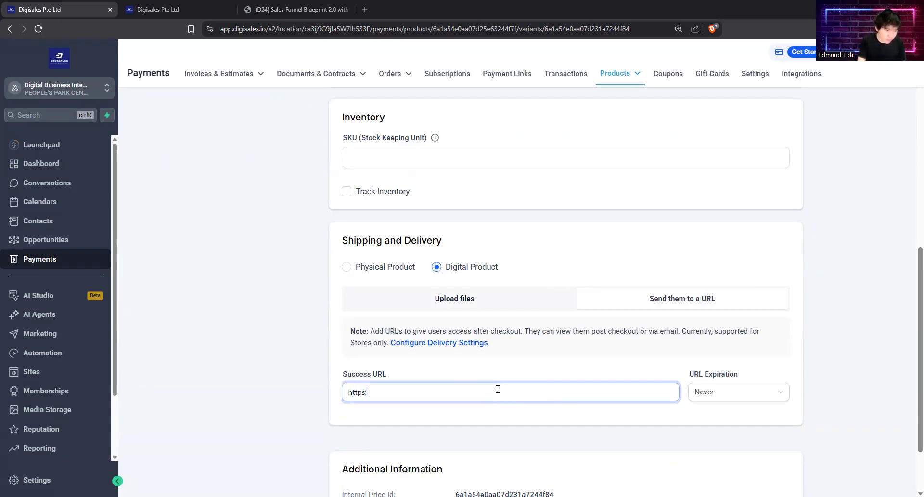
text(//digitalbusinessin)
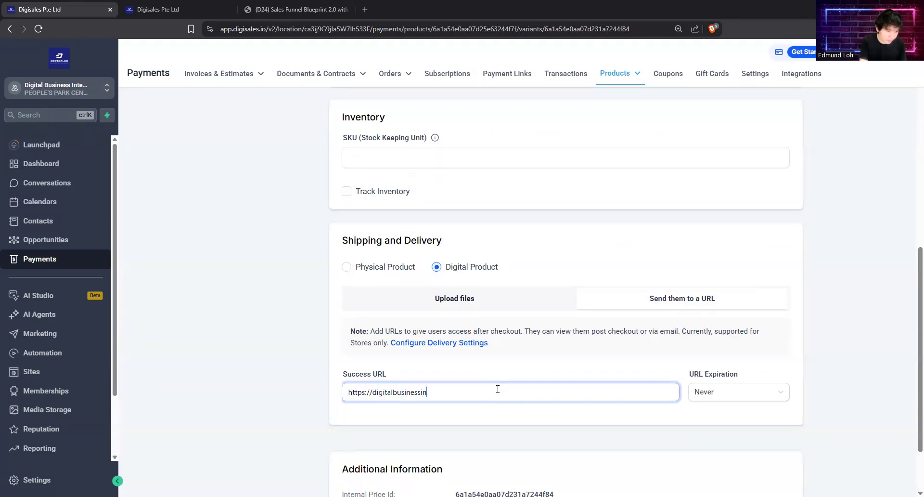
text(tensive.com/download-pag)
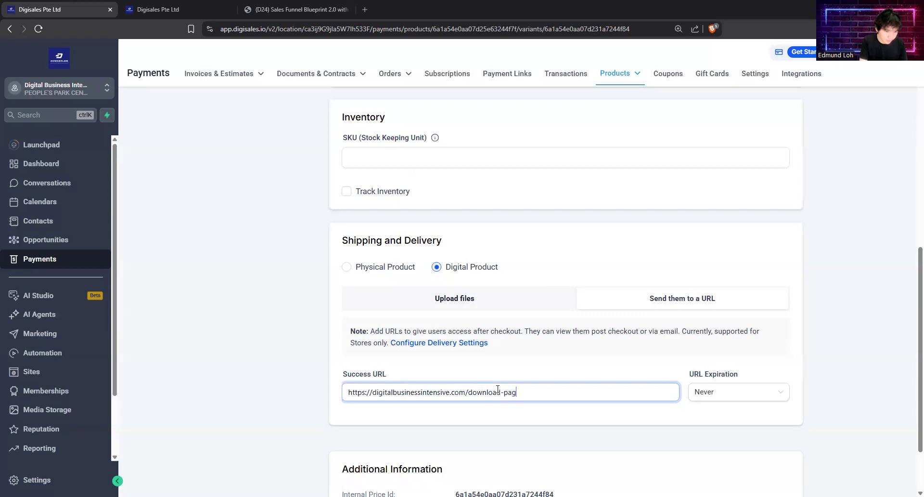
text(e-to-sales-funnel-plr)
click(310, 406)
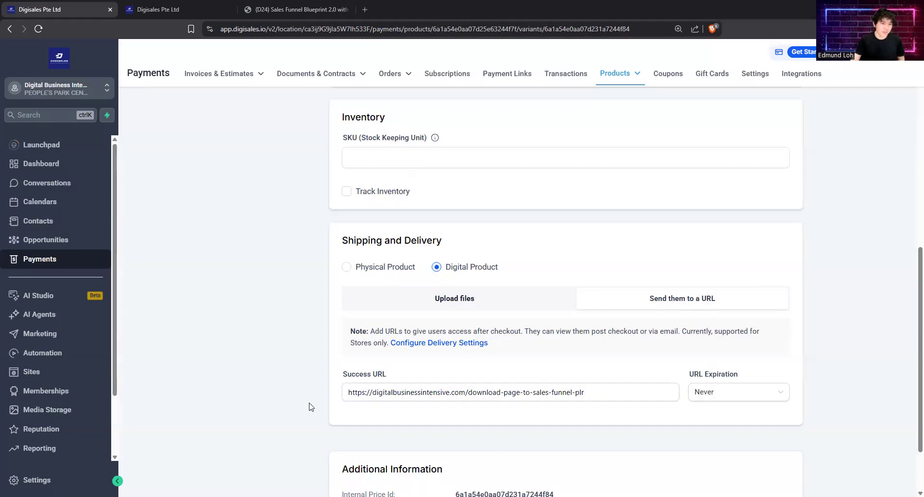
Save the price's settings and return to the Sales Funnel Blueprint PLR product
scroll(309, 406, down, 1)
scroll(310, 406, down, 1)
click(575, 311)
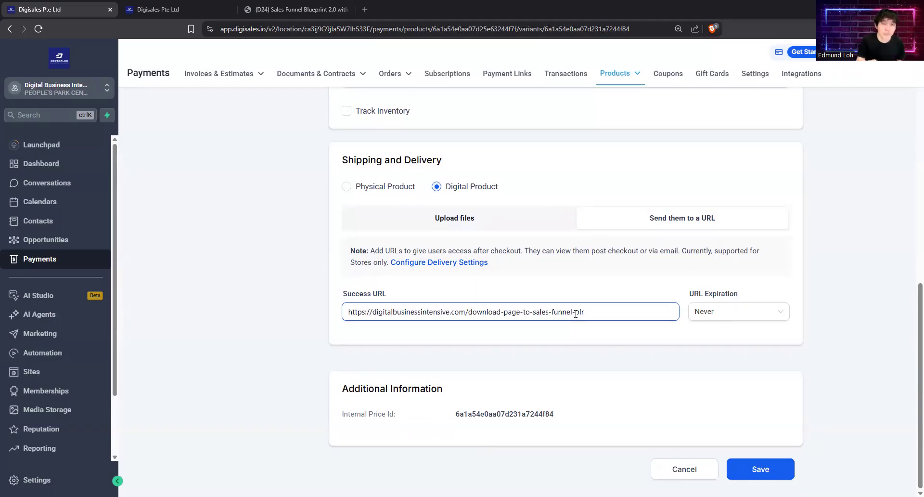
click(760, 469)
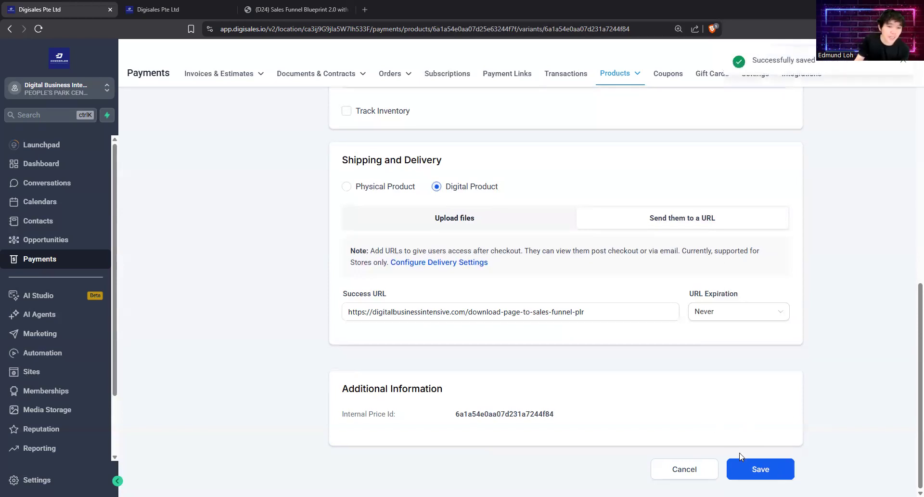
scroll(642, 384, up, 10)
scroll(615, 343, up, 2)
click(146, 115)
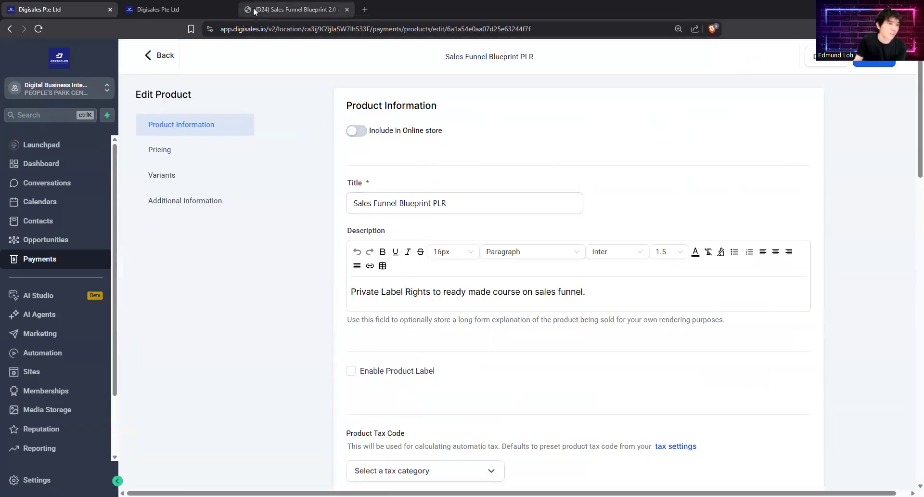
Switch to the page builder with the sales page, save the page and reload it
click(202, 6)
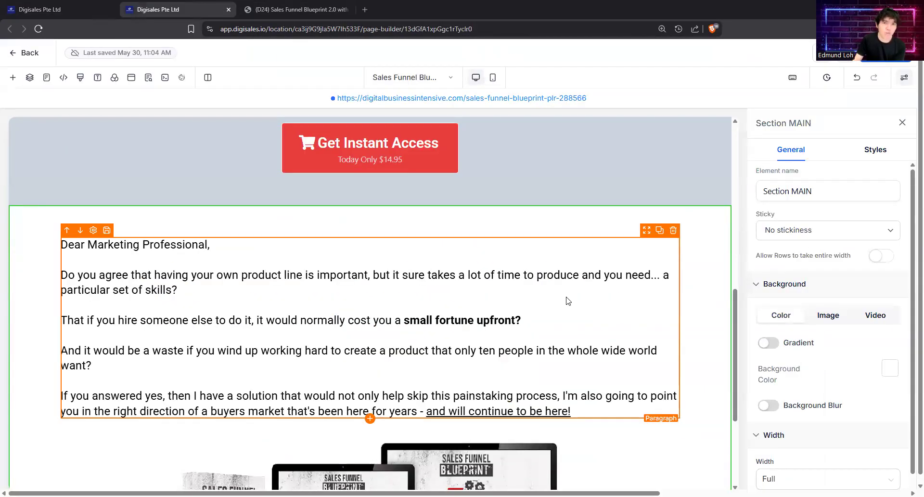
click(889, 59)
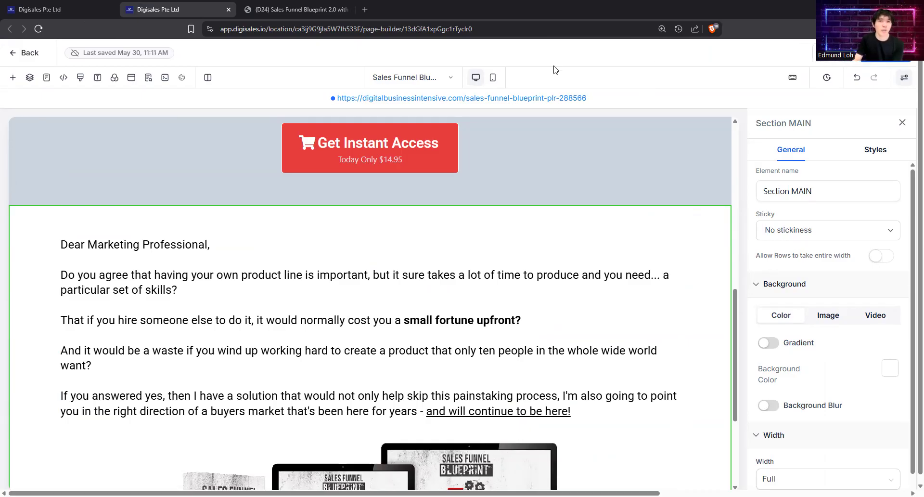
click(39, 29)
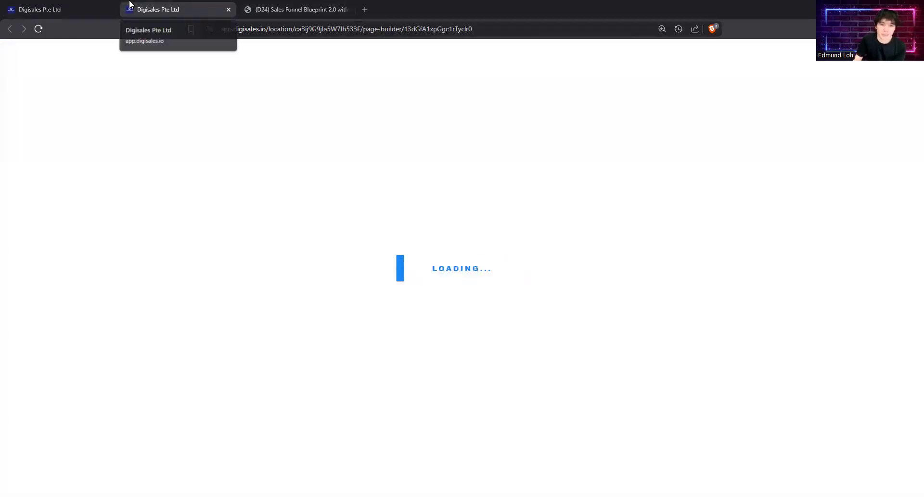
Return to the account dashboard tab and open the product list of the Sales Funnel Blueprint PLR funnel step under Sites
click(77, 8)
click(44, 375)
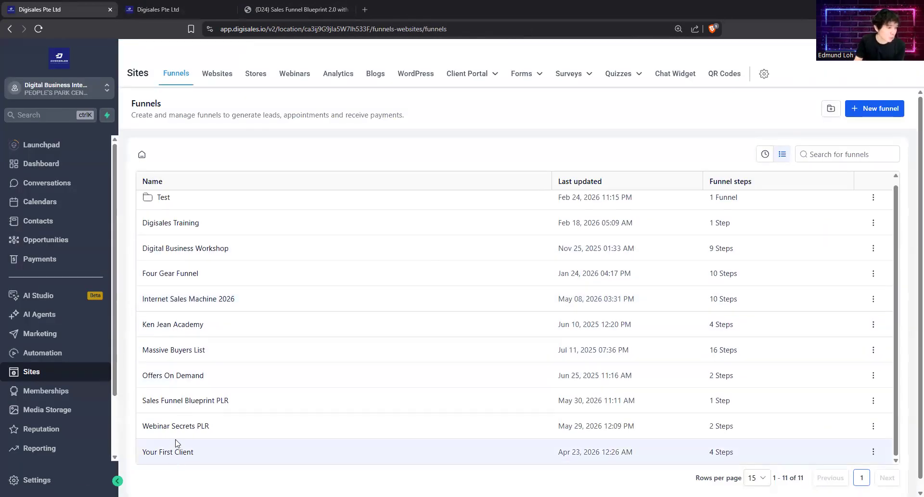
click(176, 405)
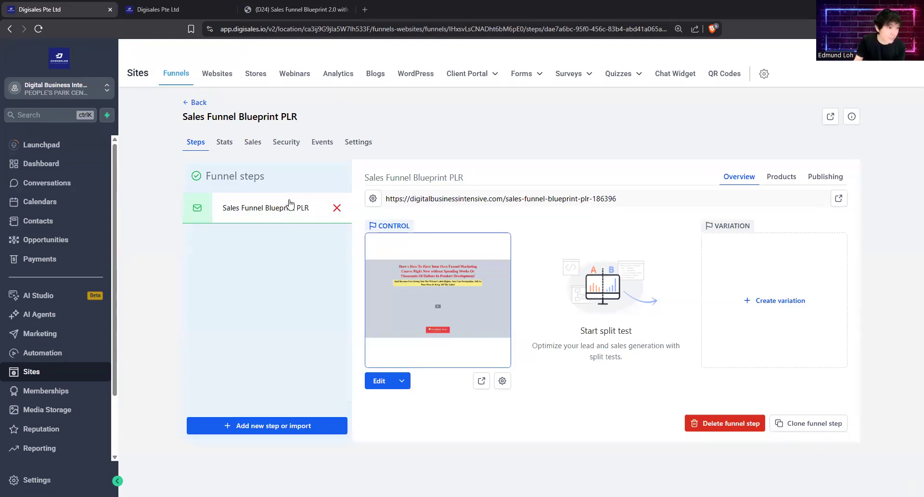
click(785, 179)
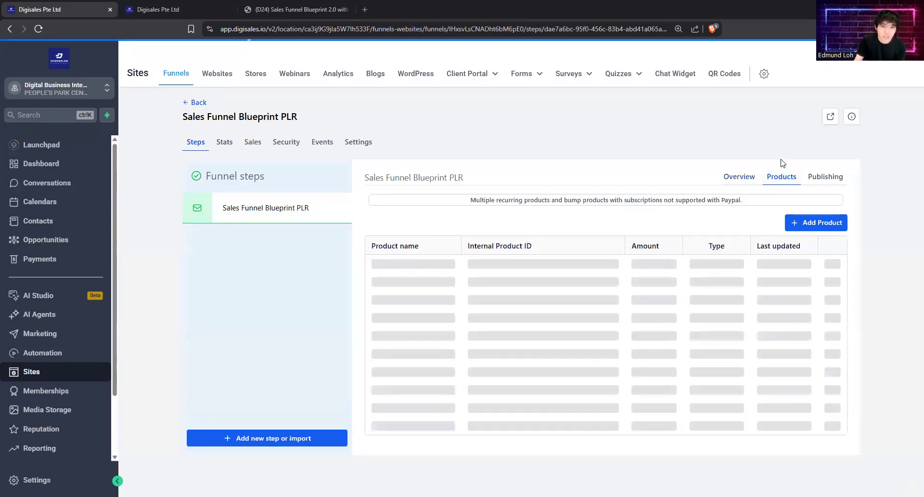
Add a product entry to the funnel step using Sales Funnel Blueprint PLR with the price Sales Funnel Blueprint PLR @ 14.95
click(834, 223)
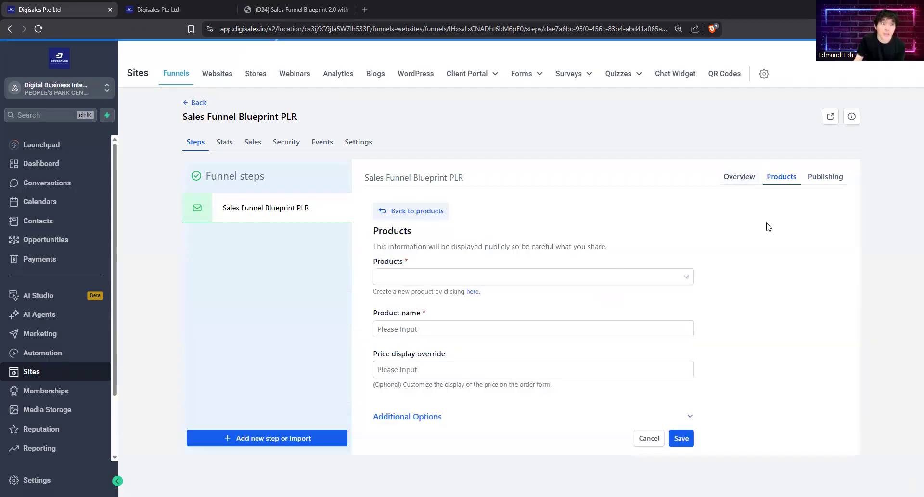
click(478, 275)
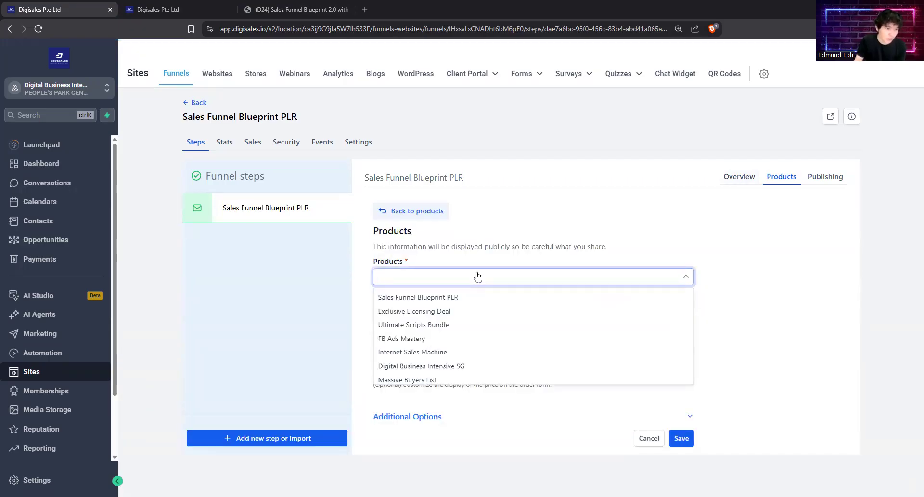
scroll(464, 342, down, 1)
scroll(448, 346, up, 1)
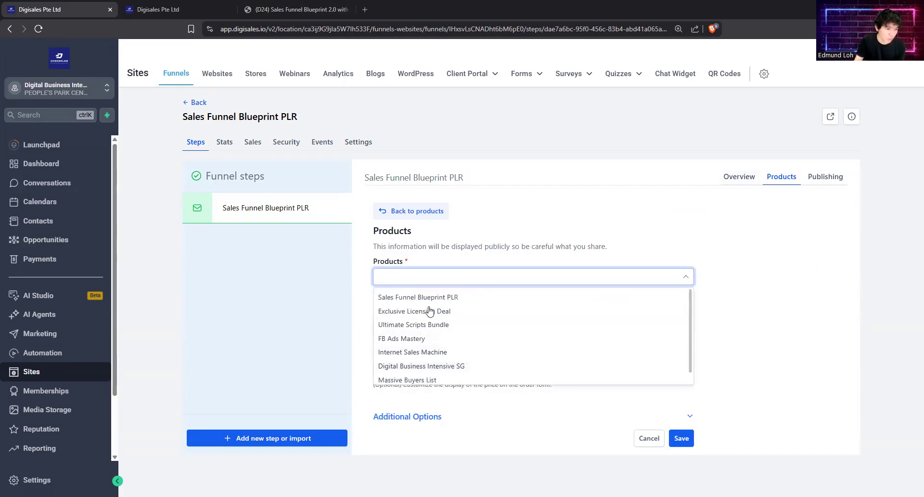
click(428, 298)
scroll(423, 289, down, 1)
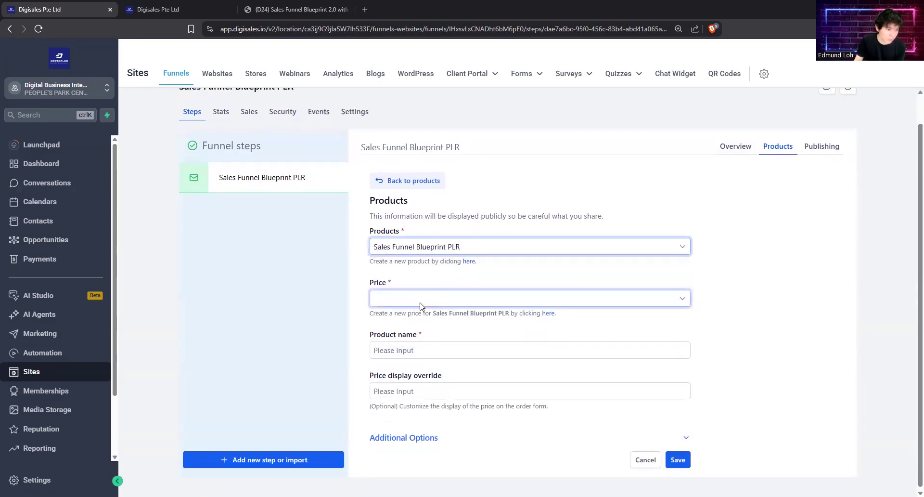
click(420, 297)
click(413, 318)
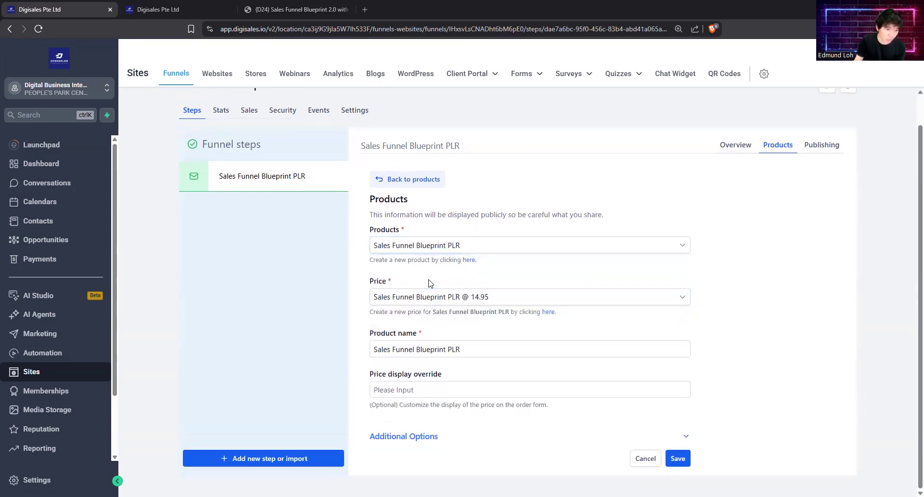
Check the additional options of the product entry and save it to the funnel step as the Main Product
click(406, 436)
scroll(441, 423, down, 2)
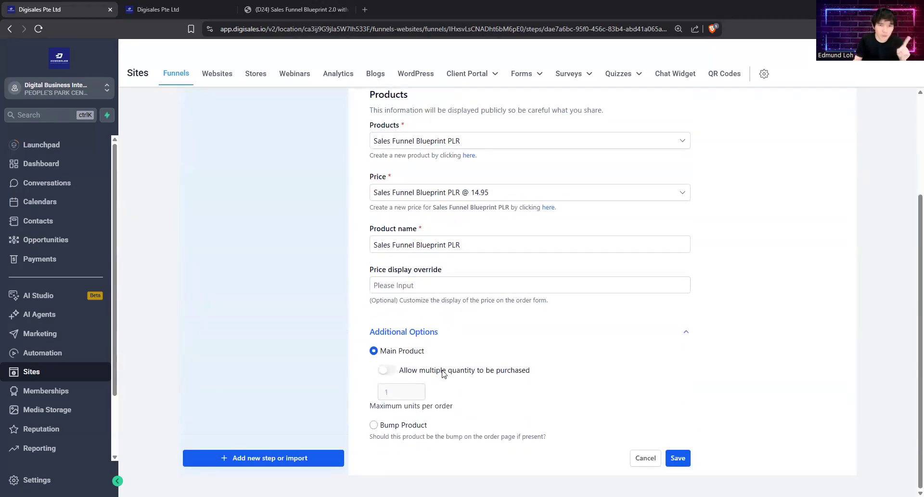
click(679, 459)
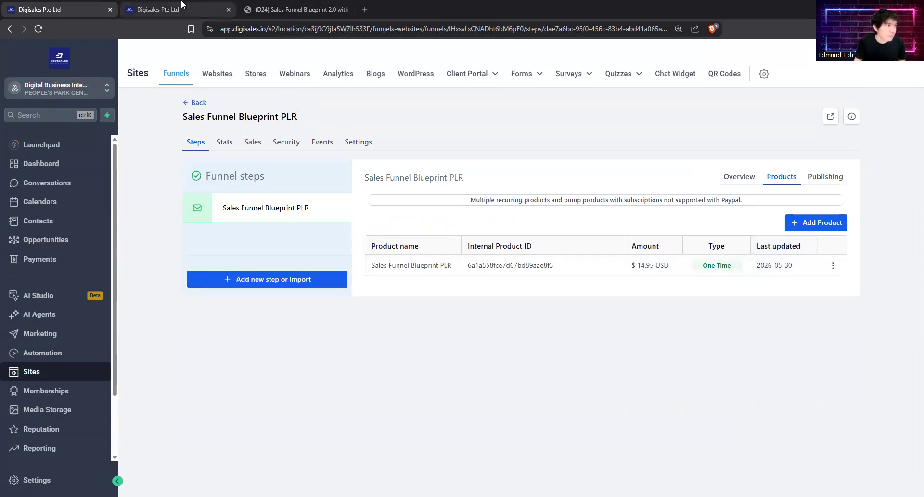
Switch to the page builder with the sales page and reload it
click(144, 10)
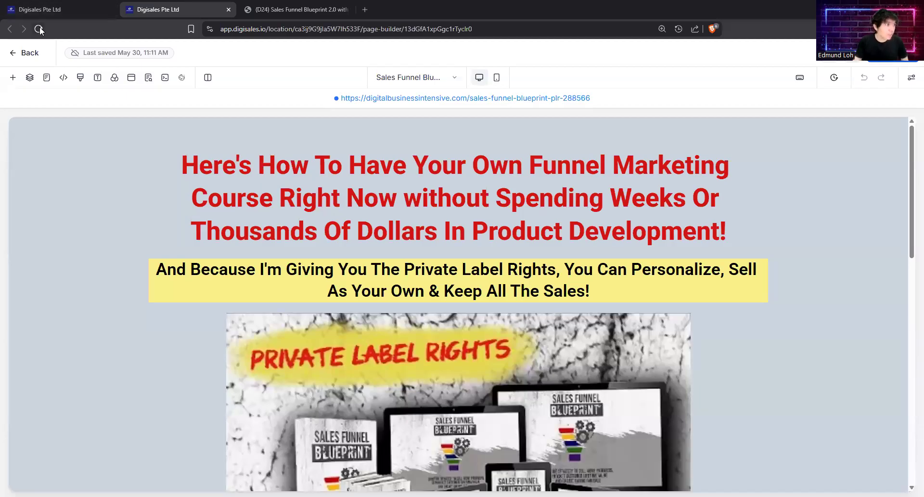
key(F5)
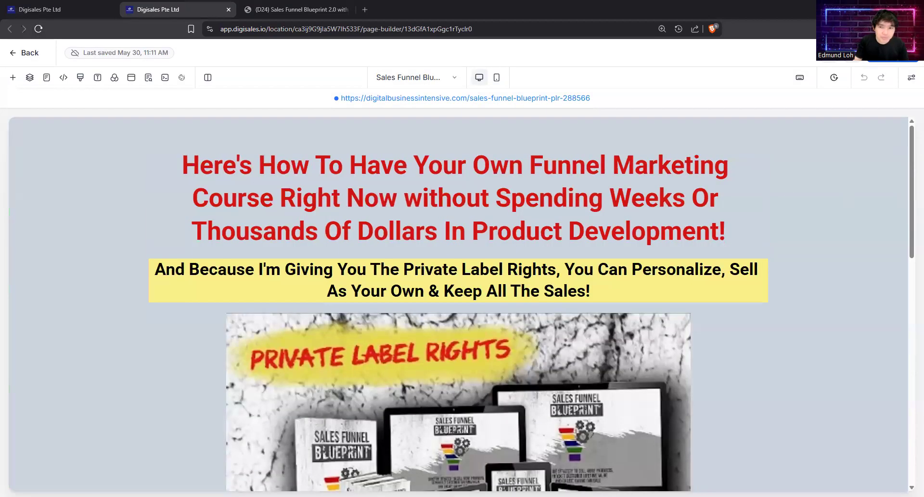
Add a 1 Step Order form beneath the product image at the end of the sales letter and look through its fields
drag(912, 232, 896, 456)
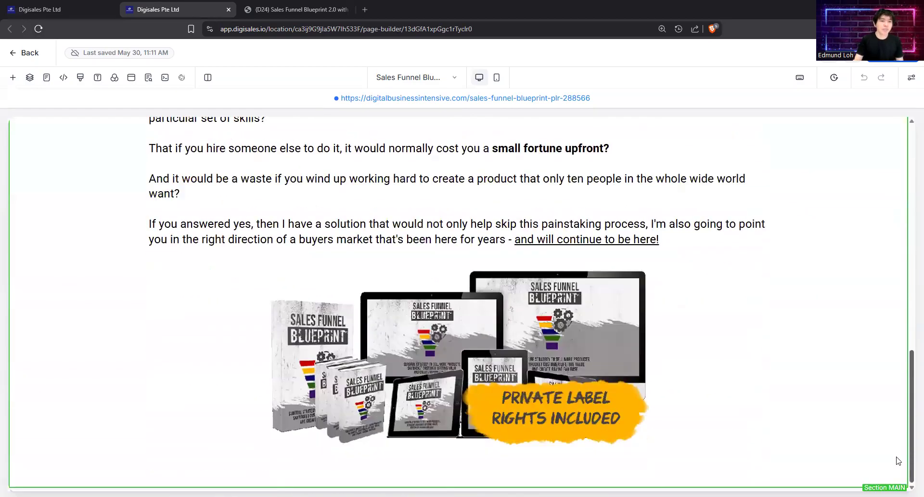
scroll(622, 244, up, 3)
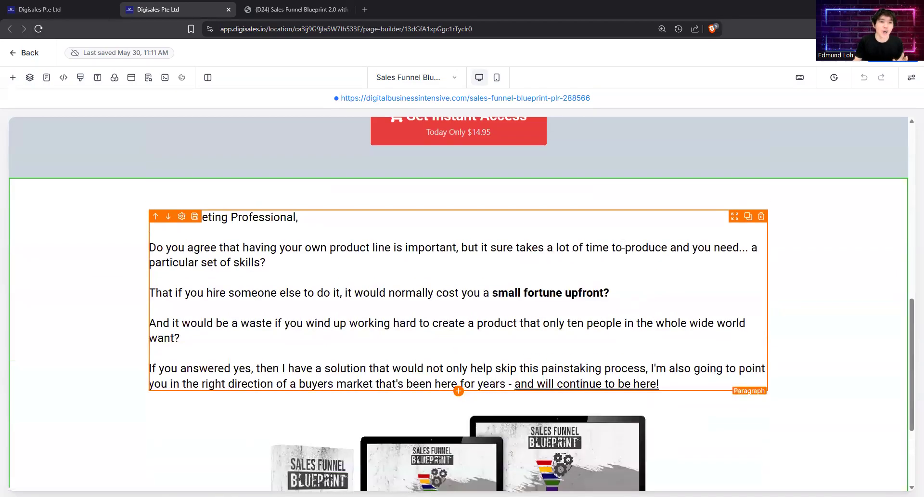
key(ctrl+minus)
key(ctrl+minus)
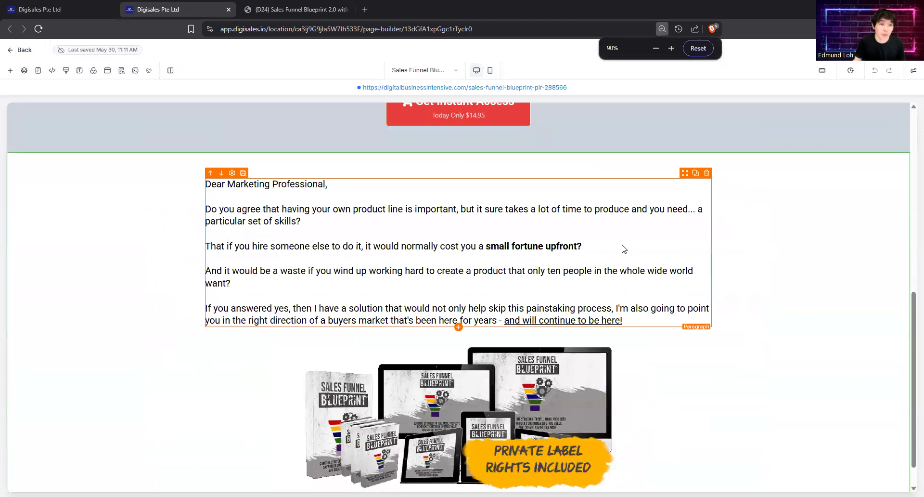
click(8, 72)
scroll(170, 325, down, 5)
scroll(170, 325, down, 8)
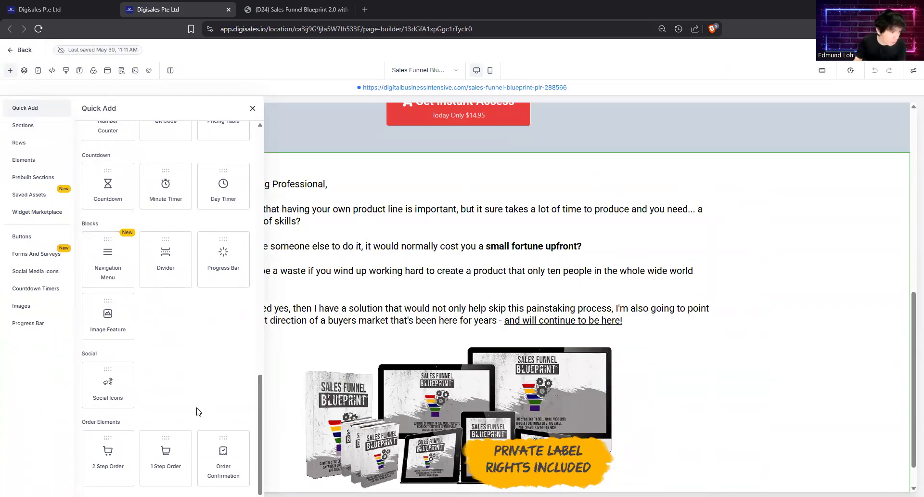
drag(165, 459, 445, 369)
drag(460, 423, 460, 423)
scroll(513, 369, down, 9)
scroll(453, 195, up, 1)
scroll(452, 197, up, 1)
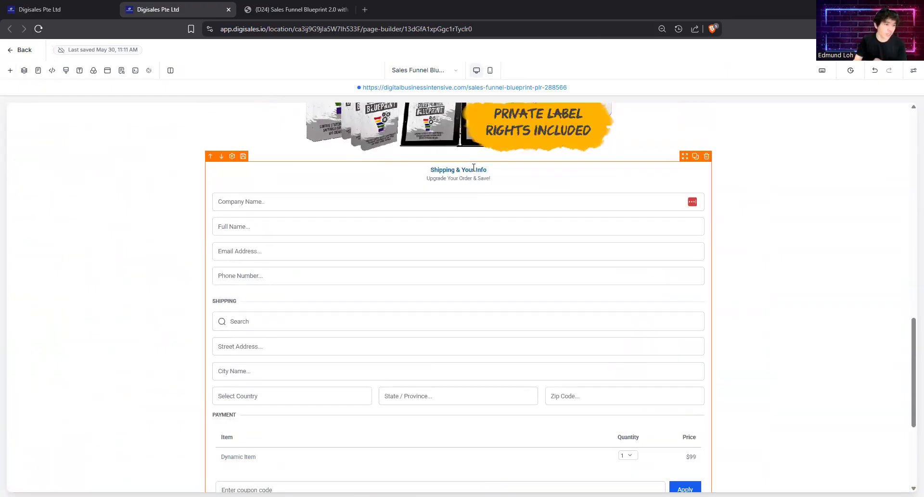
scroll(466, 244, down, 4)
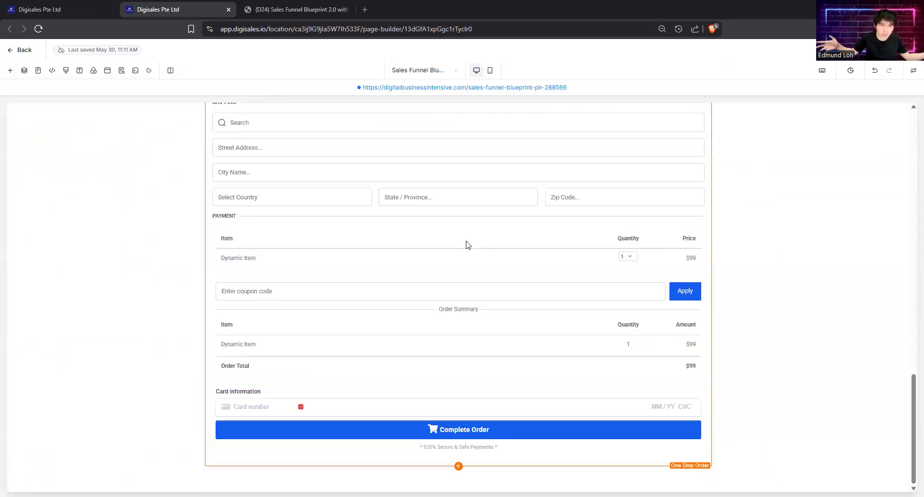
Set the width of the one-column row holding the sales letter and order form to 80%
scroll(466, 243, up, 15)
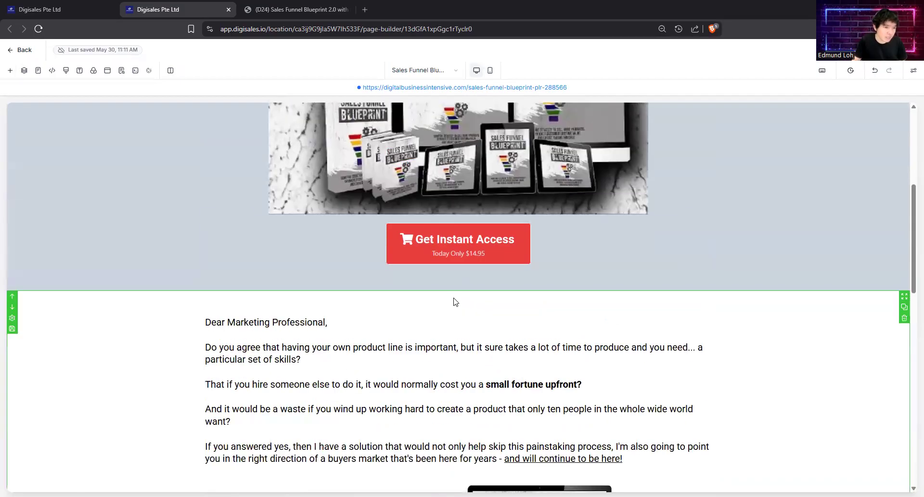
click(448, 315)
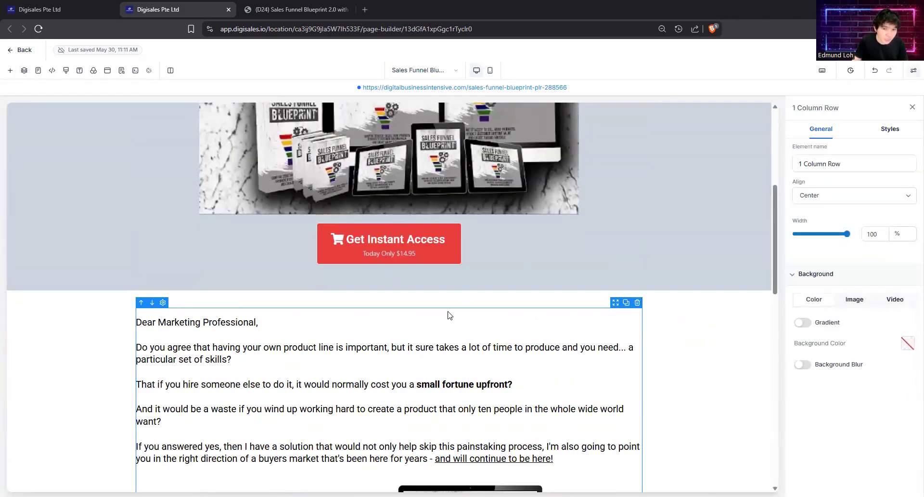
drag(847, 235, 833, 238)
scroll(435, 357, down, 3)
scroll(435, 351, down, 10)
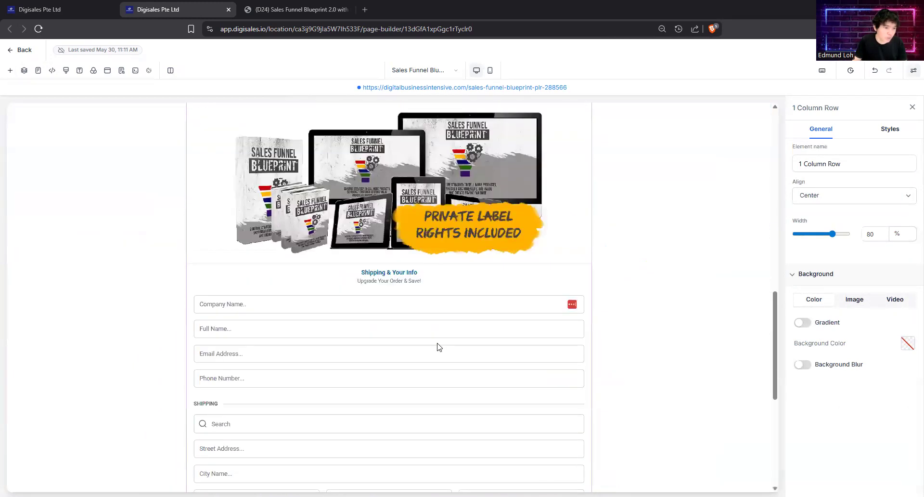
scroll(440, 327, up, 3)
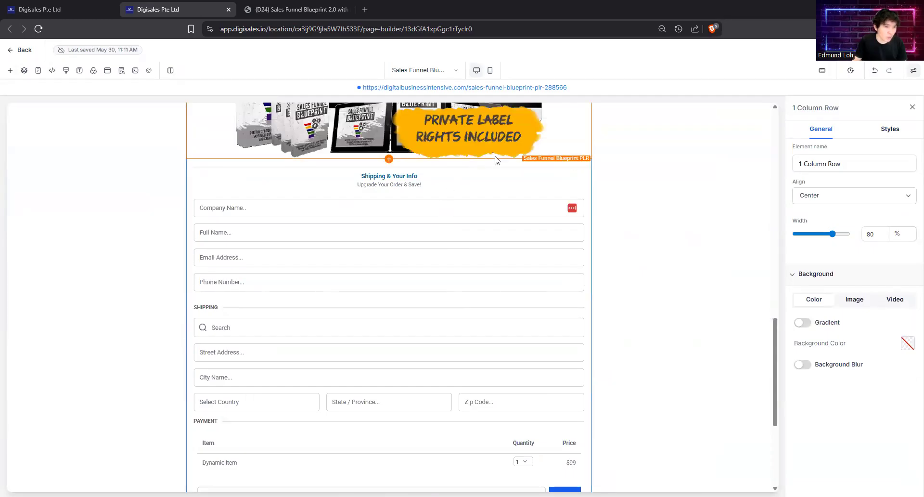
Increase the bottom margin of the product image above the order form
click(489, 142)
scroll(558, 191, up, 3)
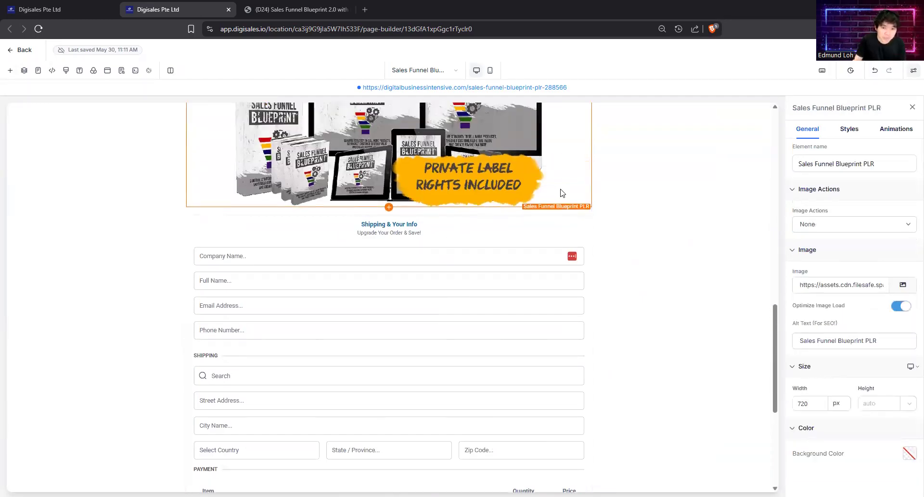
click(849, 129)
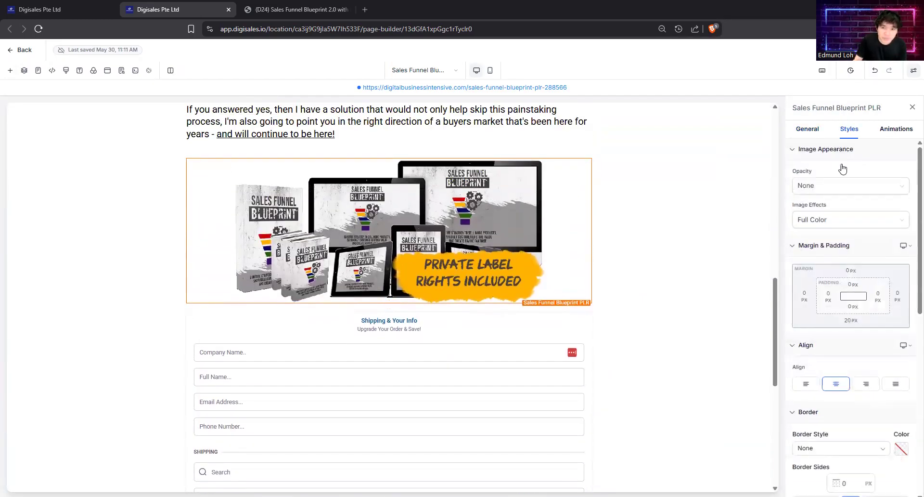
click(851, 320)
click(838, 376)
click(664, 300)
scroll(402, 268, down, 1)
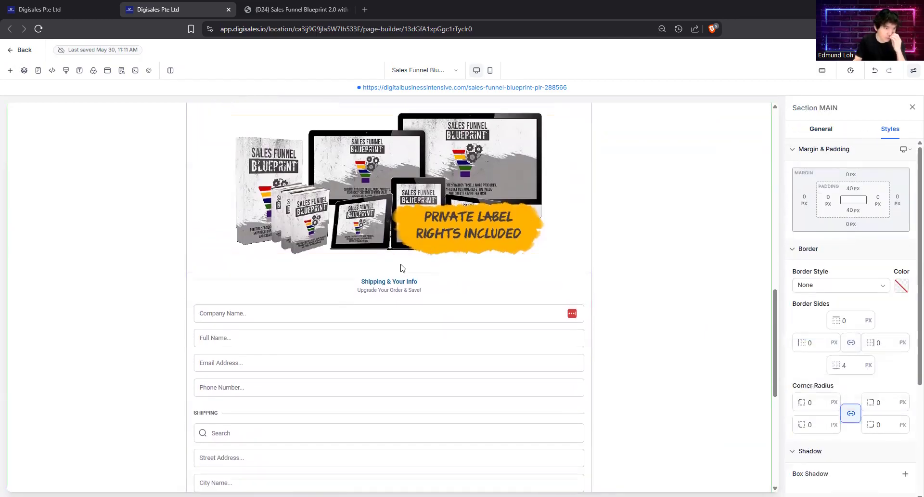
Open the general settings of the One Step Order form and examine its Sale Actions options and Headline text
click(394, 281)
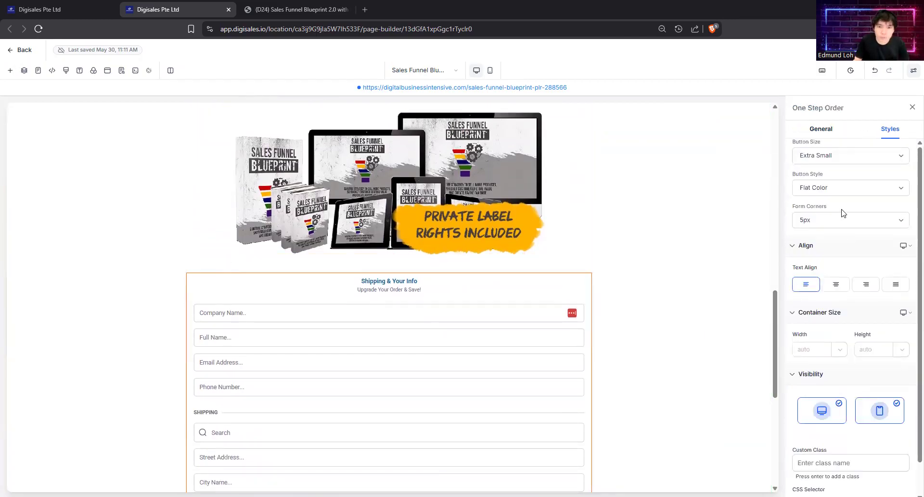
click(821, 129)
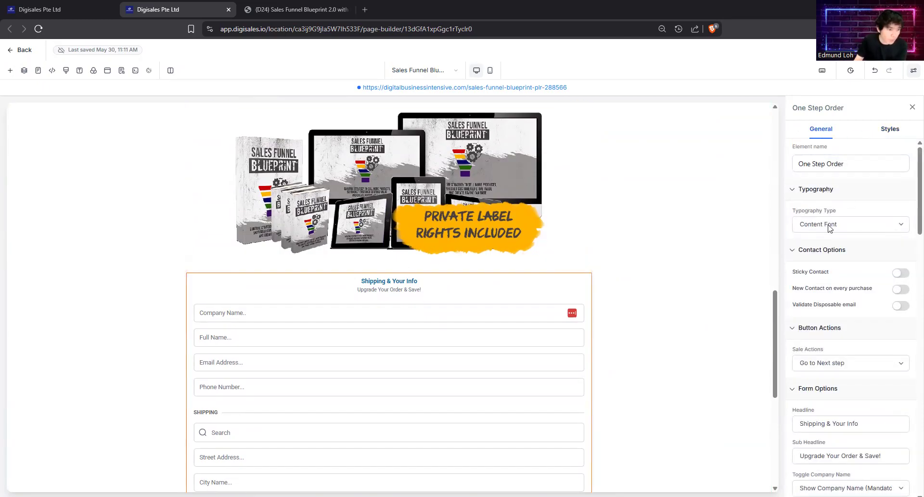
scroll(846, 254, down, 3)
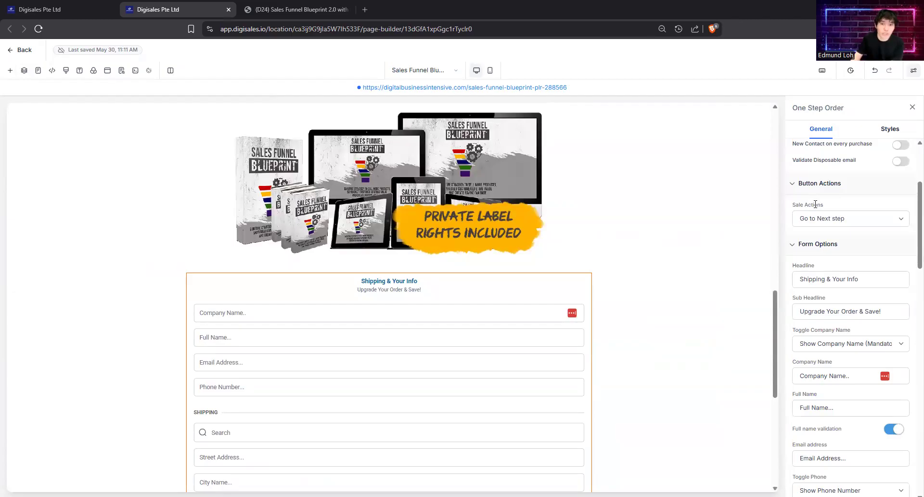
click(826, 219)
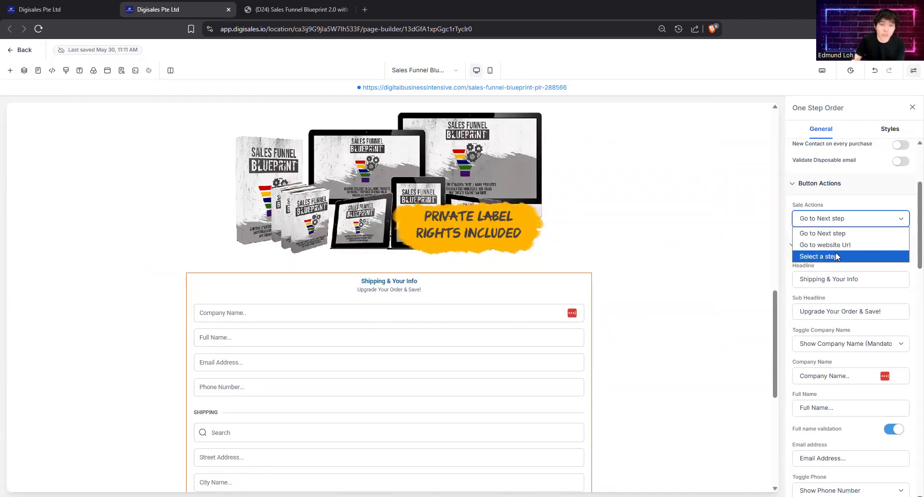
click(836, 208)
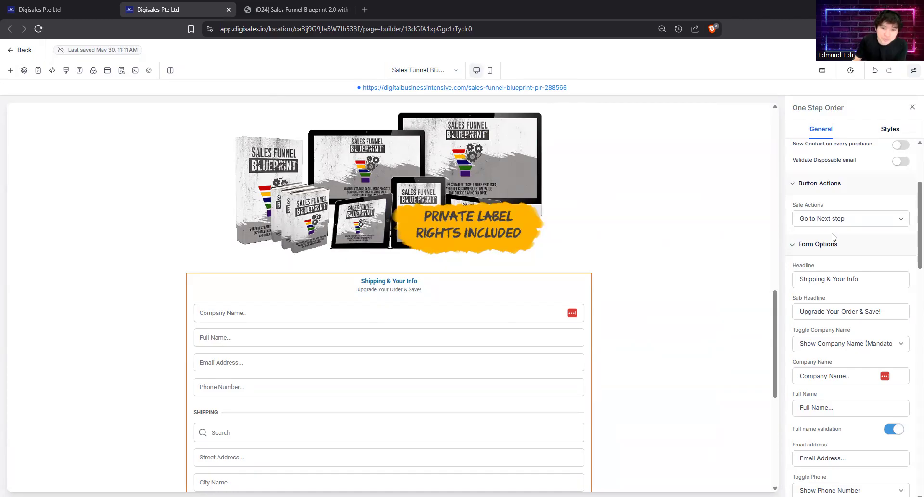
scroll(835, 238, down, 1)
drag(859, 232, 787, 237)
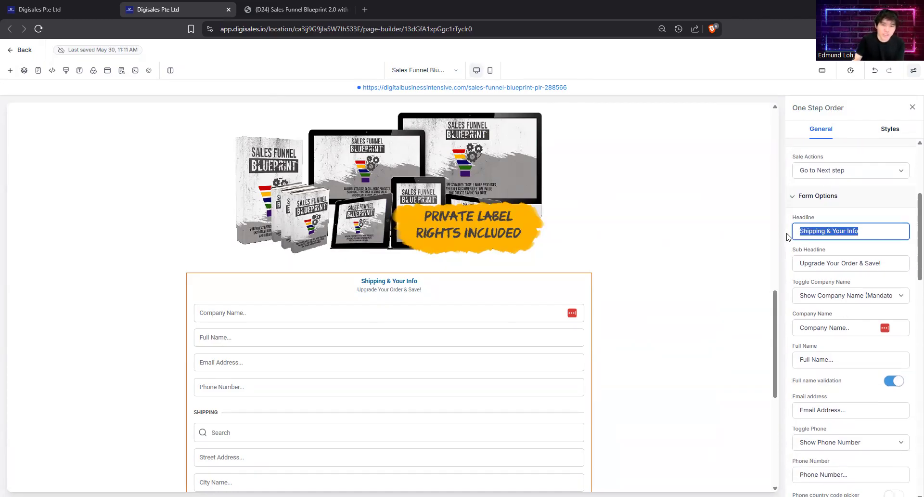
click(824, 230)
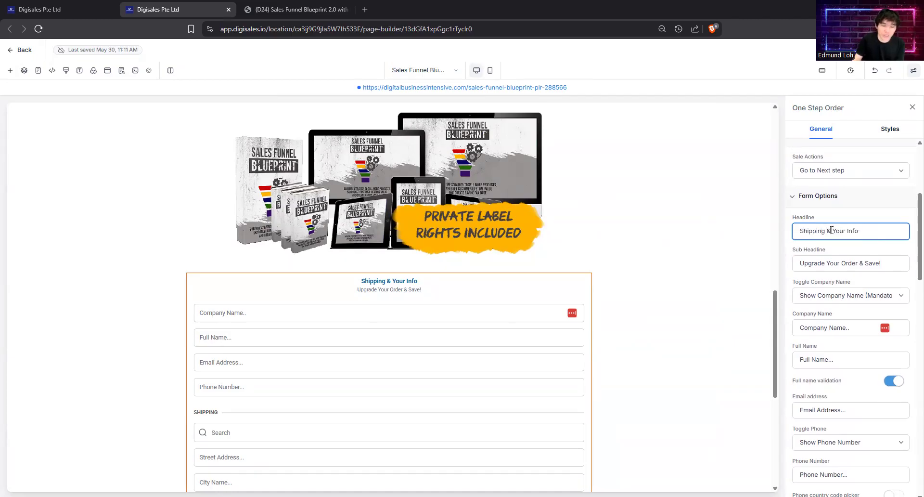
drag(860, 230, 797, 230)
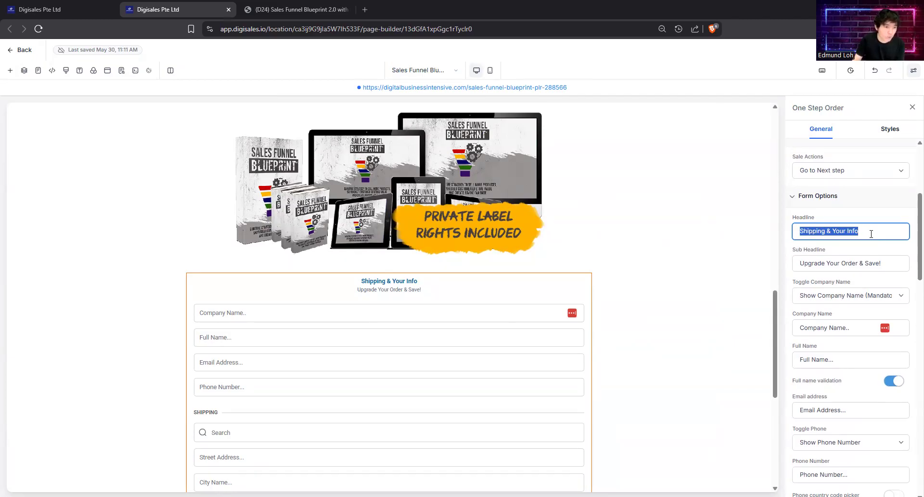
click(877, 248)
Hide the shipping section of the One Step Order form
scroll(876, 248, down, 2)
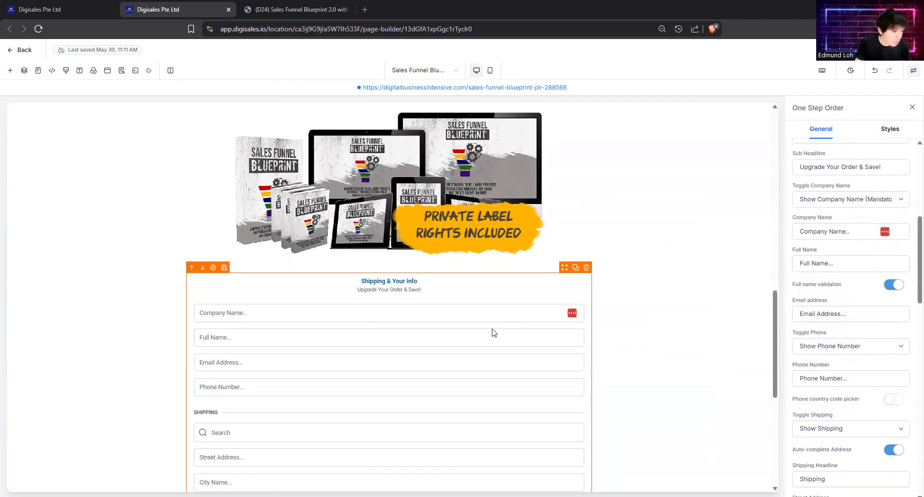
scroll(492, 331, down, 1)
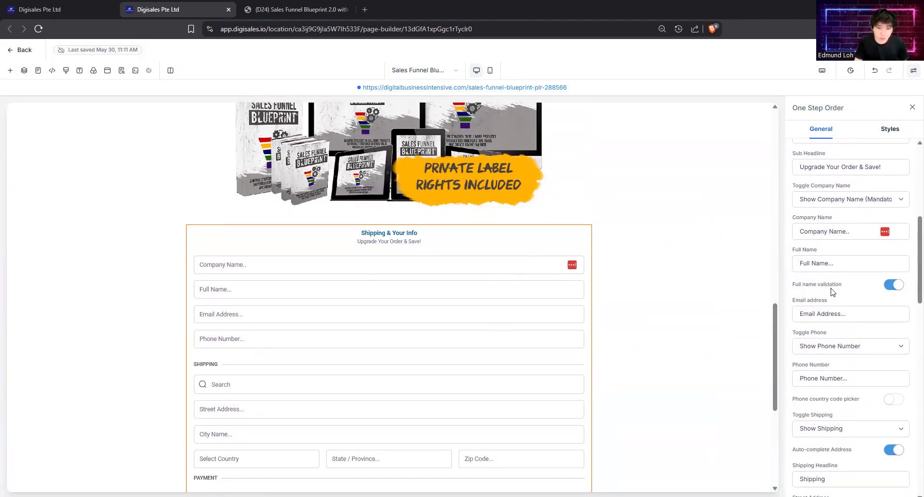
scroll(400, 336, down, 2)
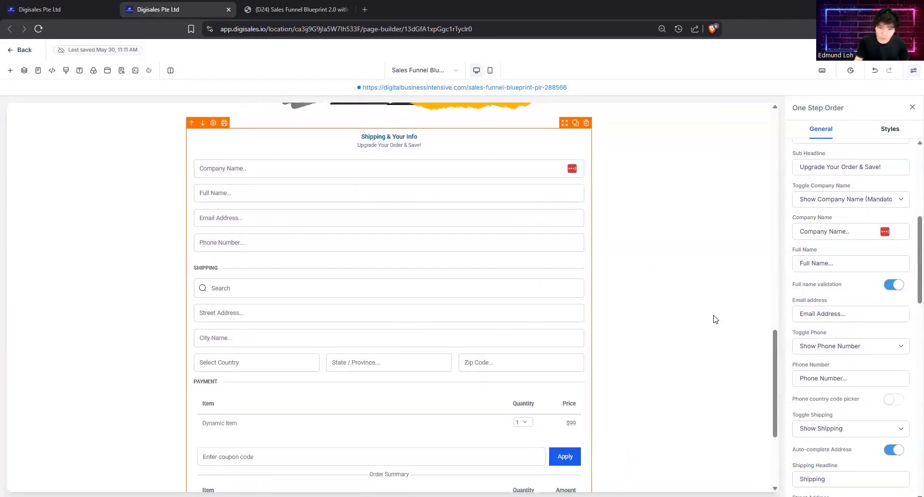
scroll(856, 373, down, 1)
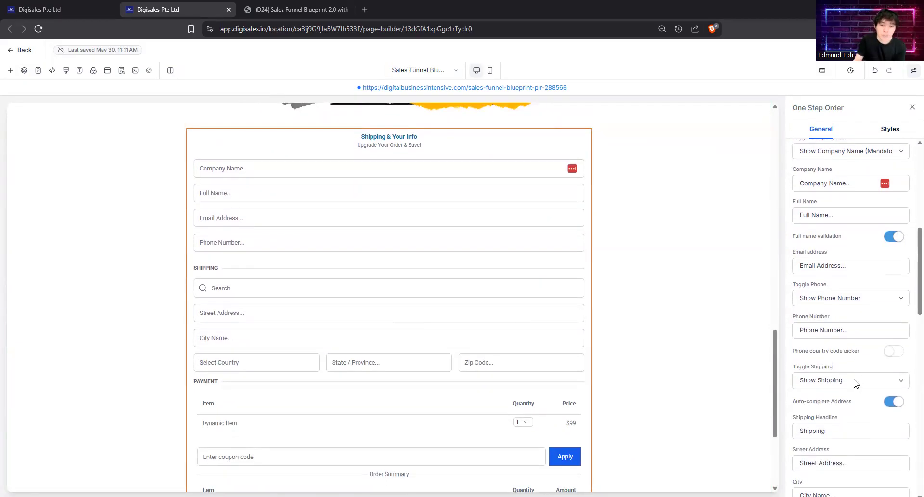
click(855, 383)
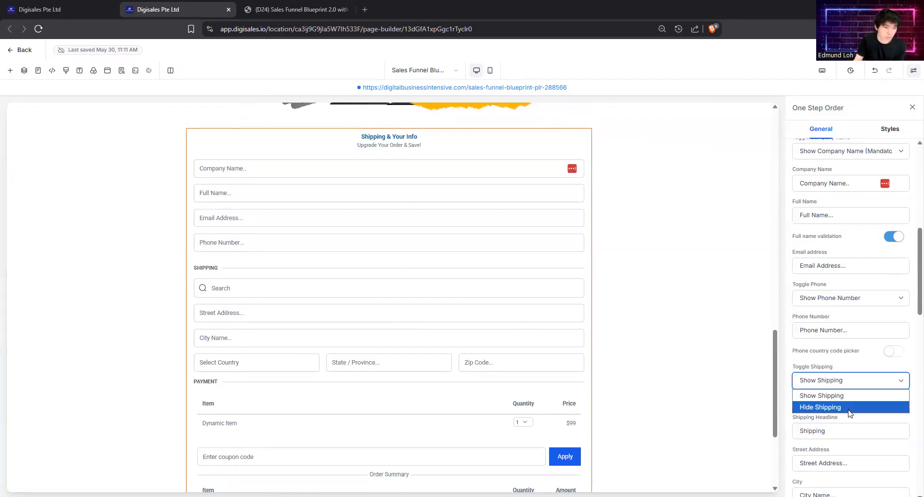
click(850, 407)
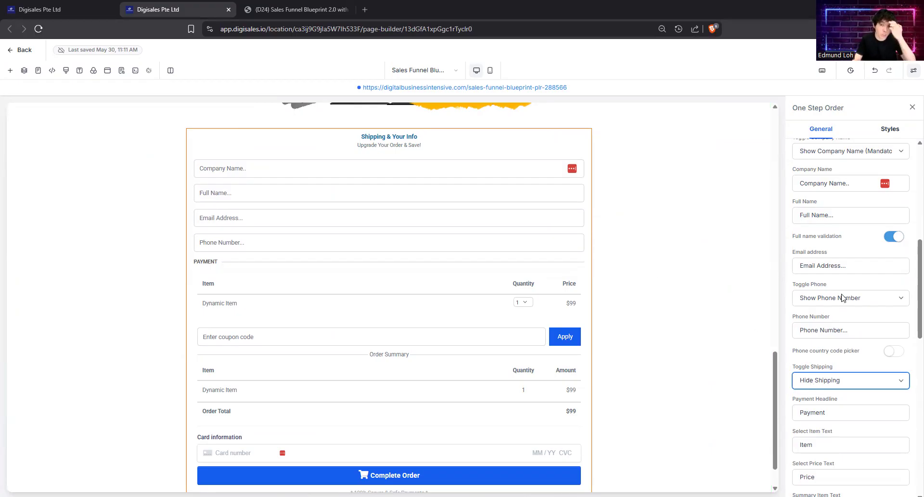
Hide the company name field in the One Step Order form
scroll(852, 260, up, 1)
click(861, 202)
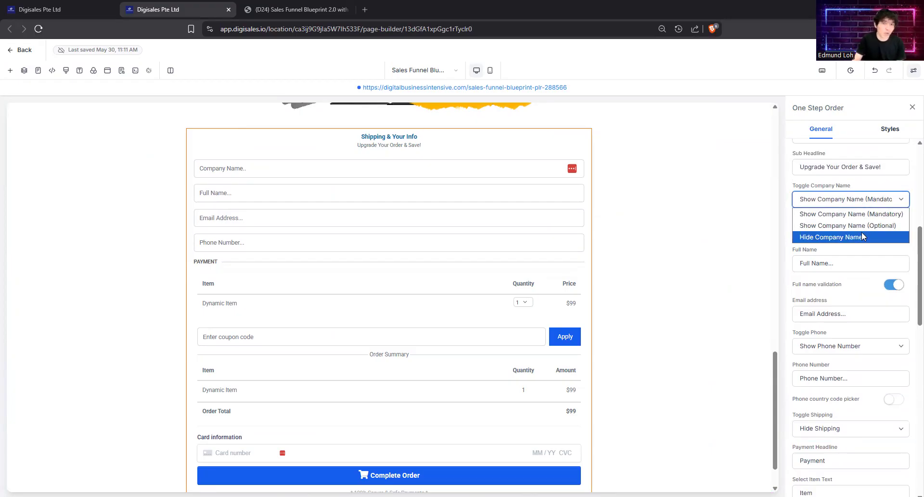
click(862, 236)
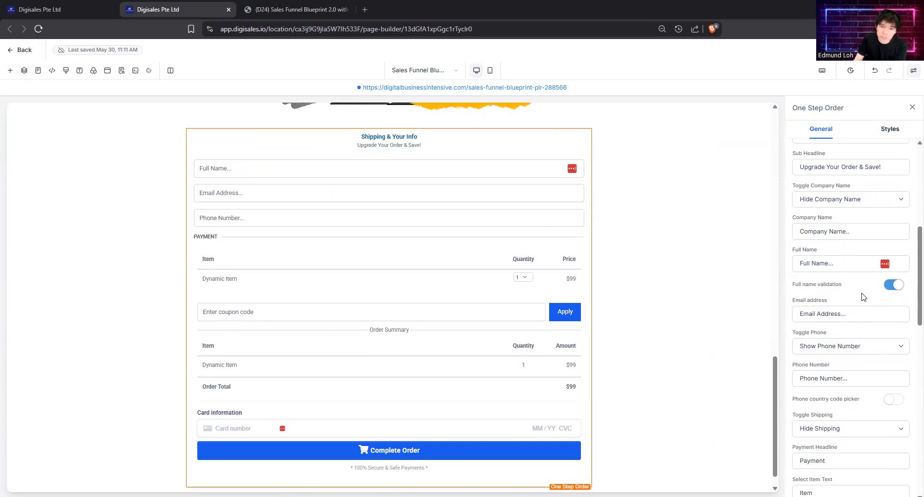
Disable coupon codes for the One Step Order form
scroll(862, 318, down, 3)
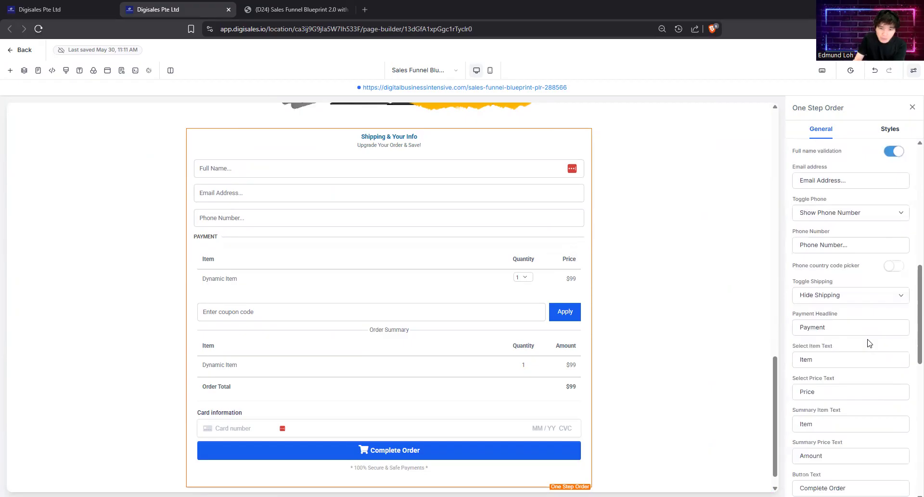
scroll(867, 340, down, 4)
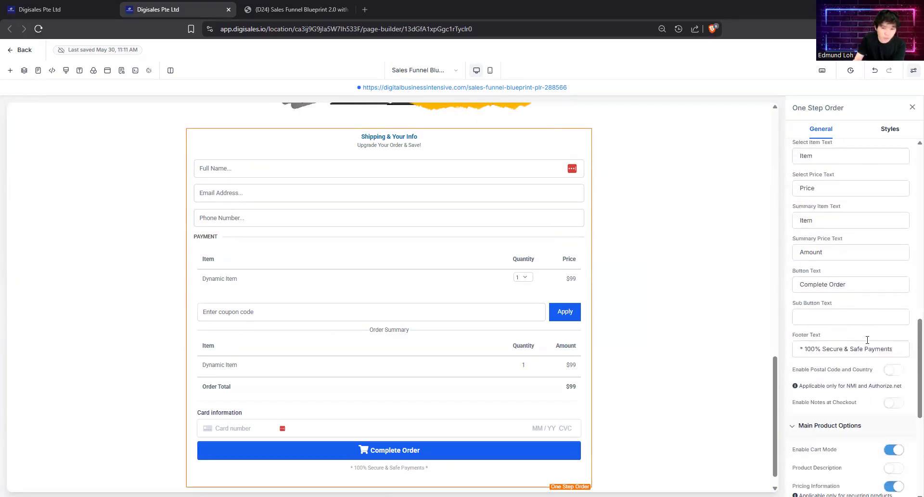
scroll(867, 340, down, 3)
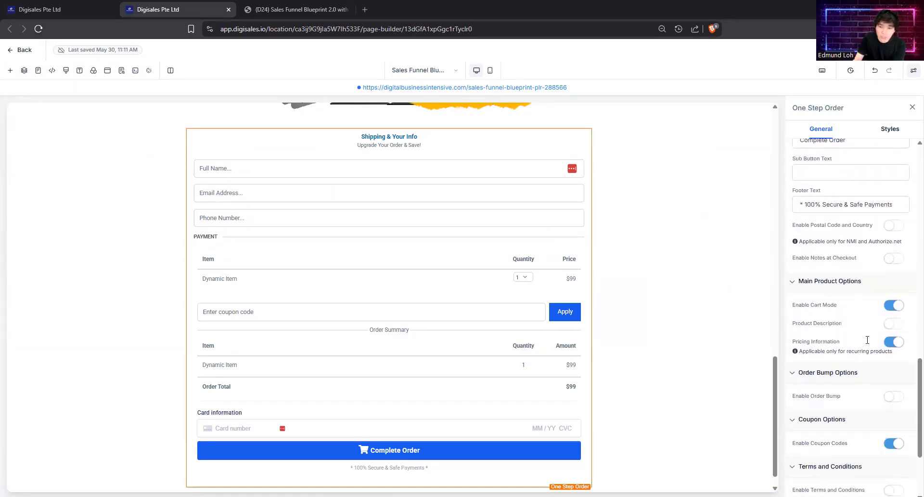
scroll(867, 340, down, 3)
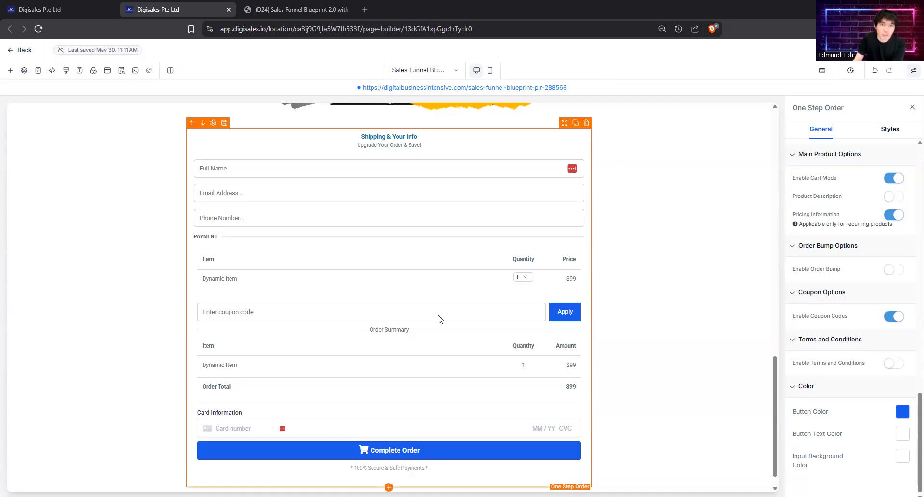
click(895, 318)
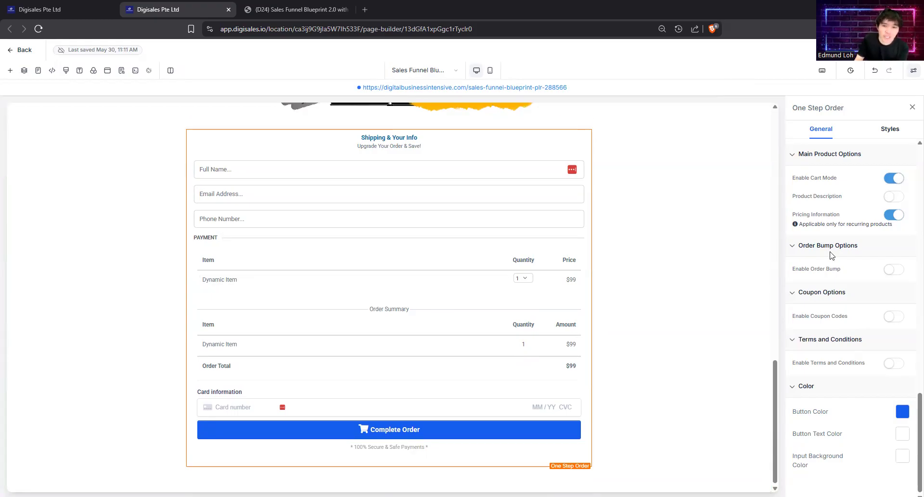
Examine the order form's button text, product and color options, and its button size, style and alignment settings
scroll(832, 255, up, 1)
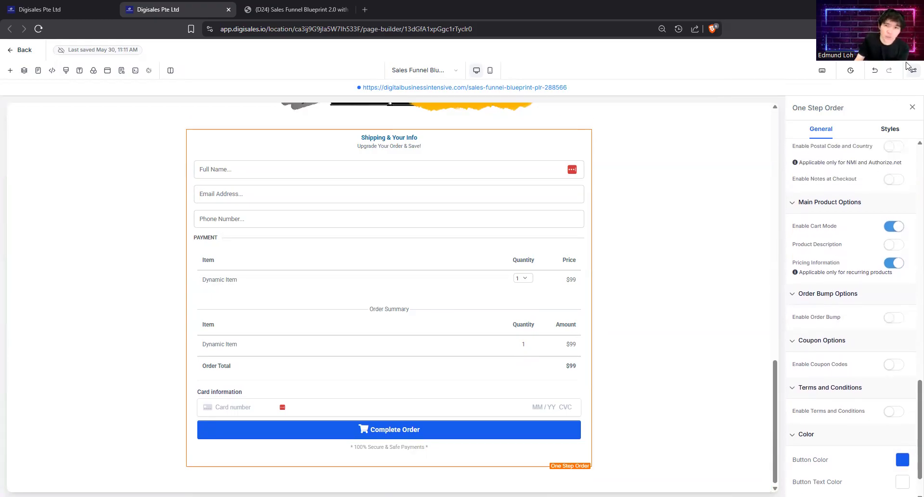
scroll(858, 253, up, 6)
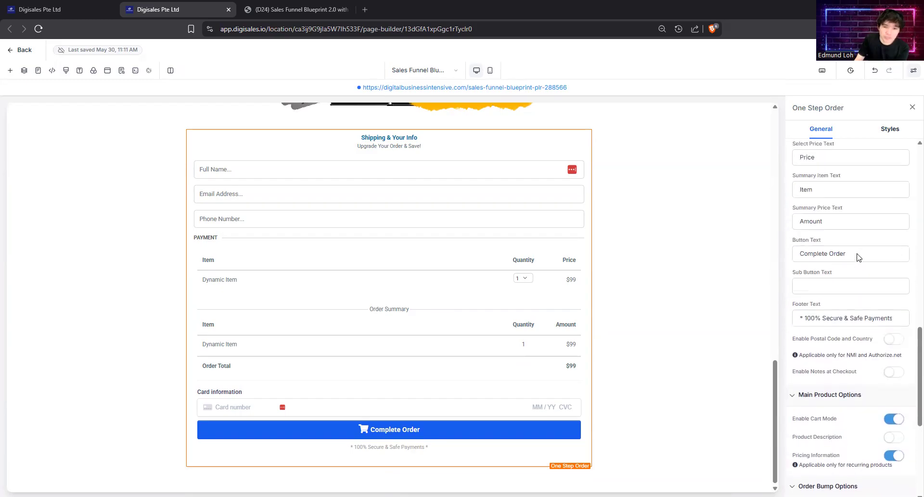
scroll(858, 253, down, 7)
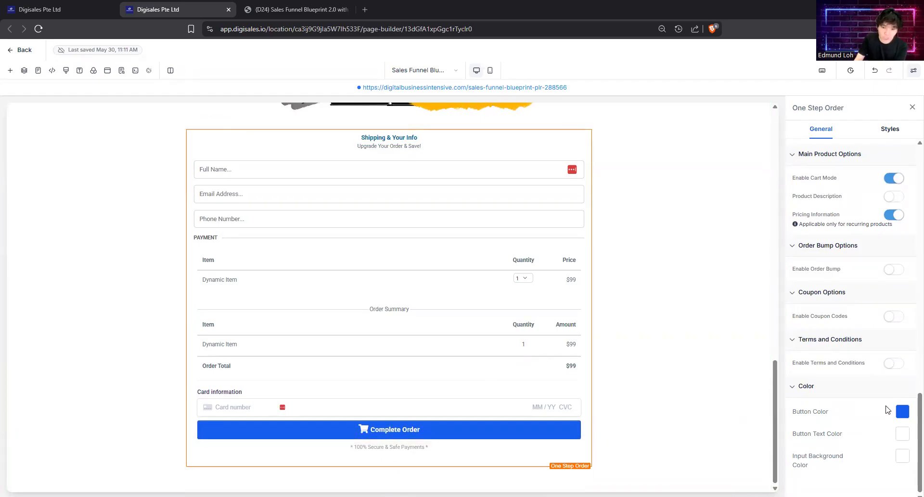
click(890, 129)
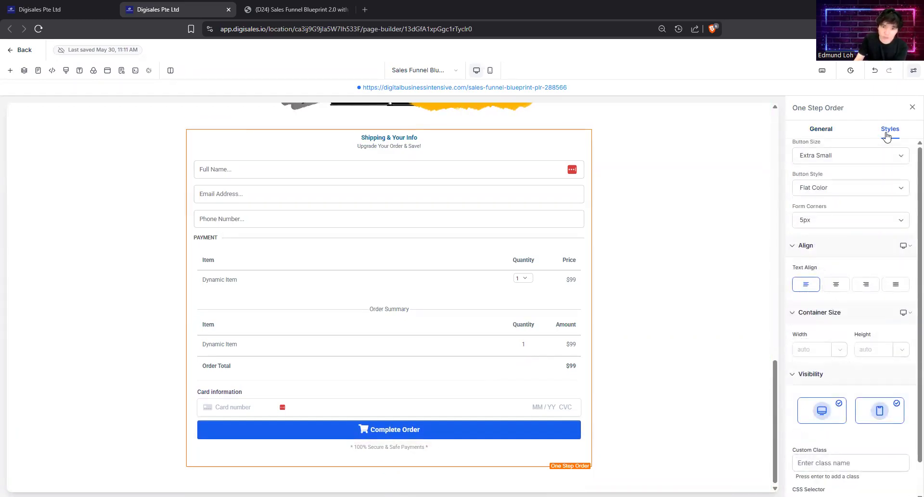
scroll(851, 332, down, 1)
scroll(851, 336, up, 1)
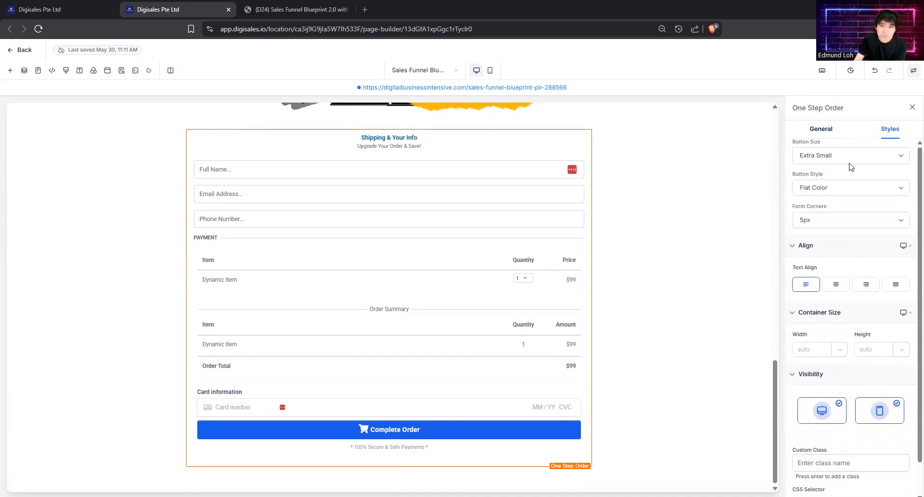
click(818, 129)
Check the order form in the mobile layout, then return to the desktop layout without the SEO & AI search optimization panel
click(490, 71)
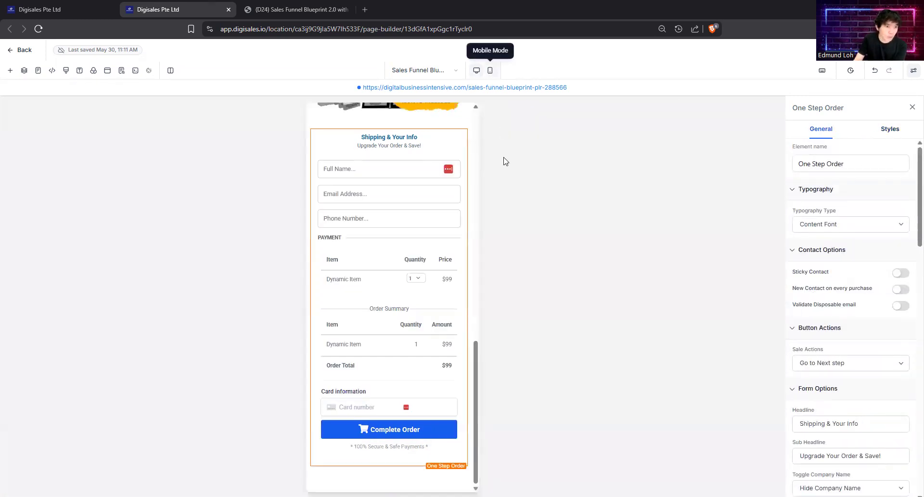
scroll(426, 307, up, 3)
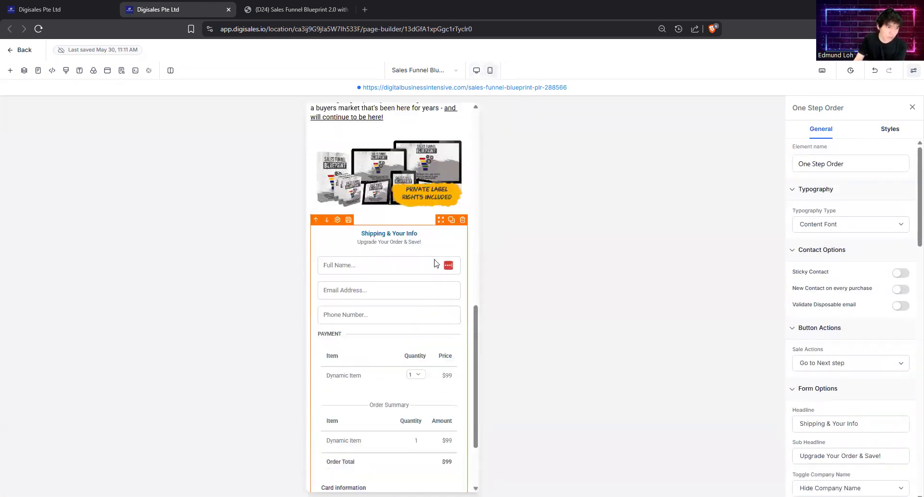
click(477, 71)
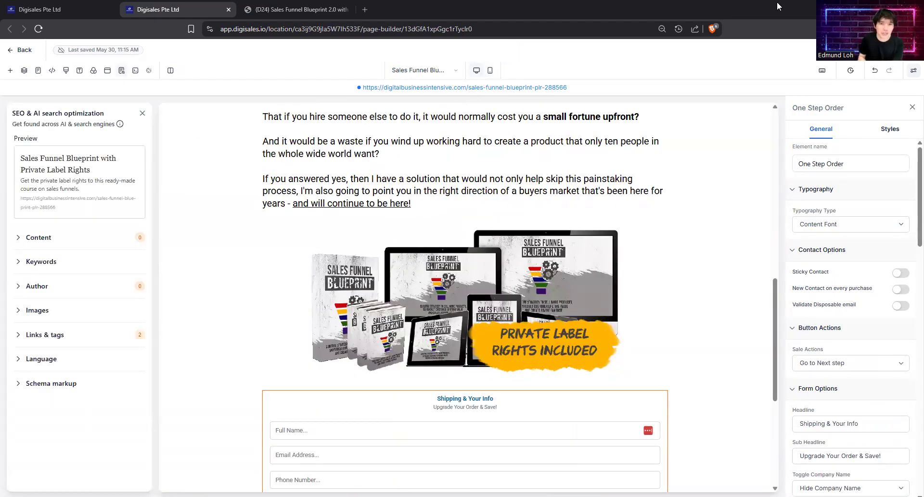
click(143, 113)
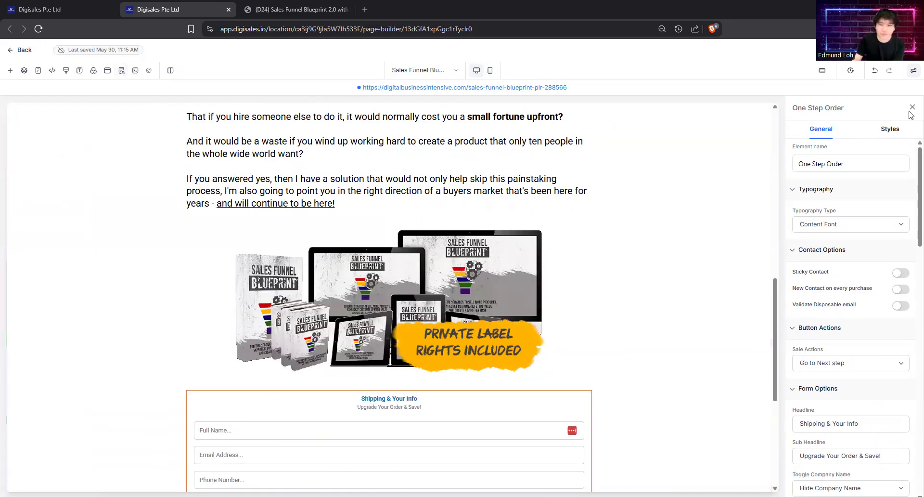